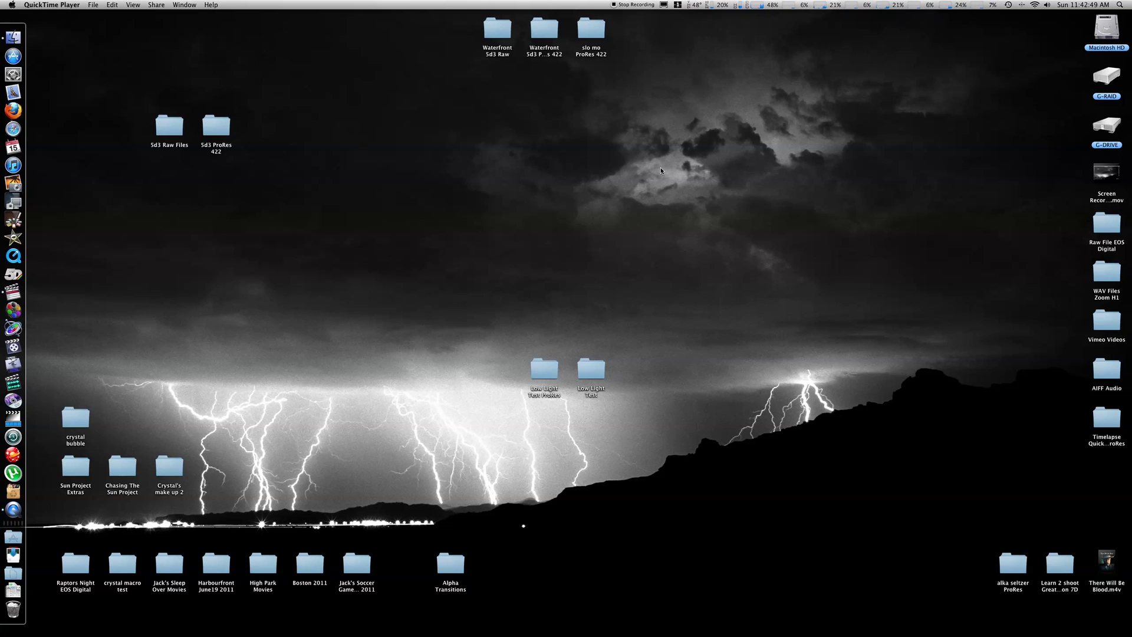
Select Canon E1 in Final Cut Pro's Log and Transfer preferences, then close the window and hide the app.
click(18, 293)
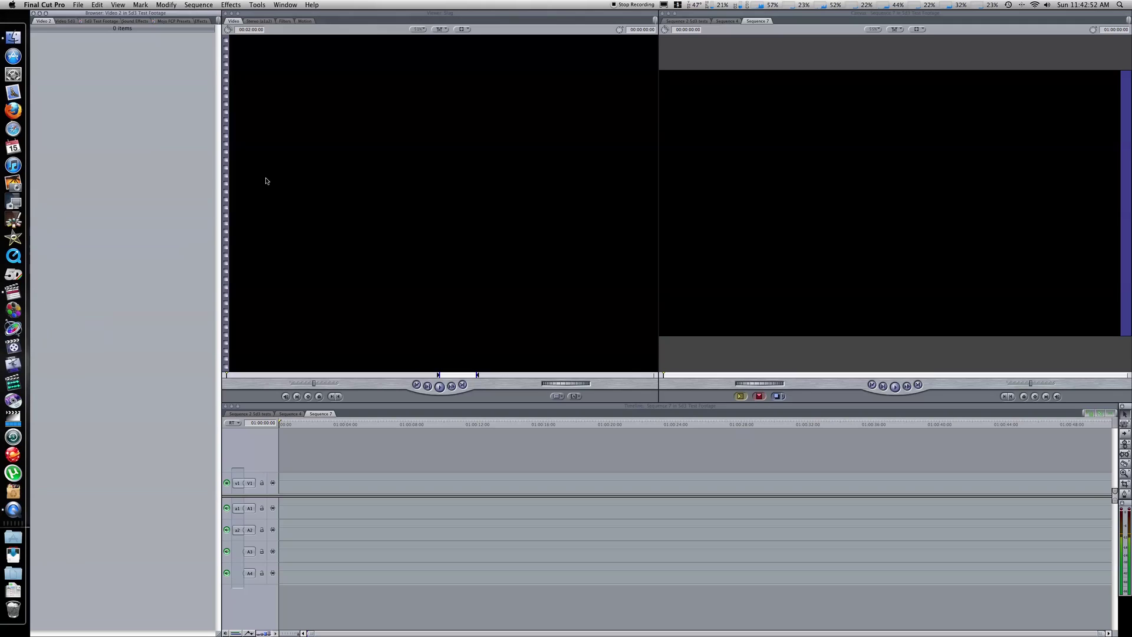
click(78, 5)
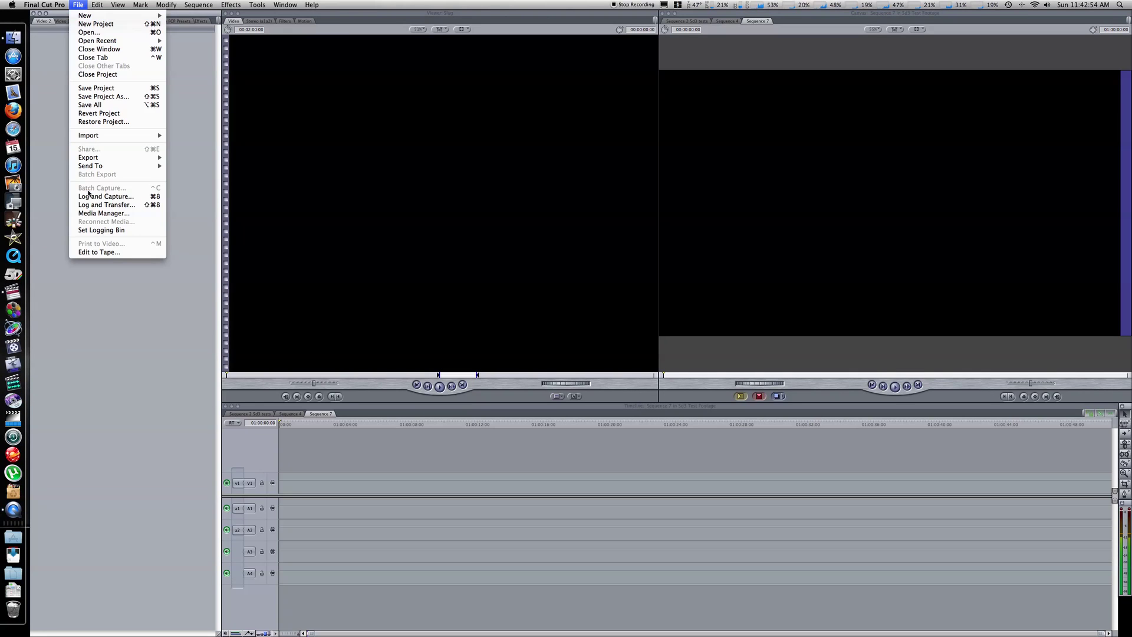
click(130, 205)
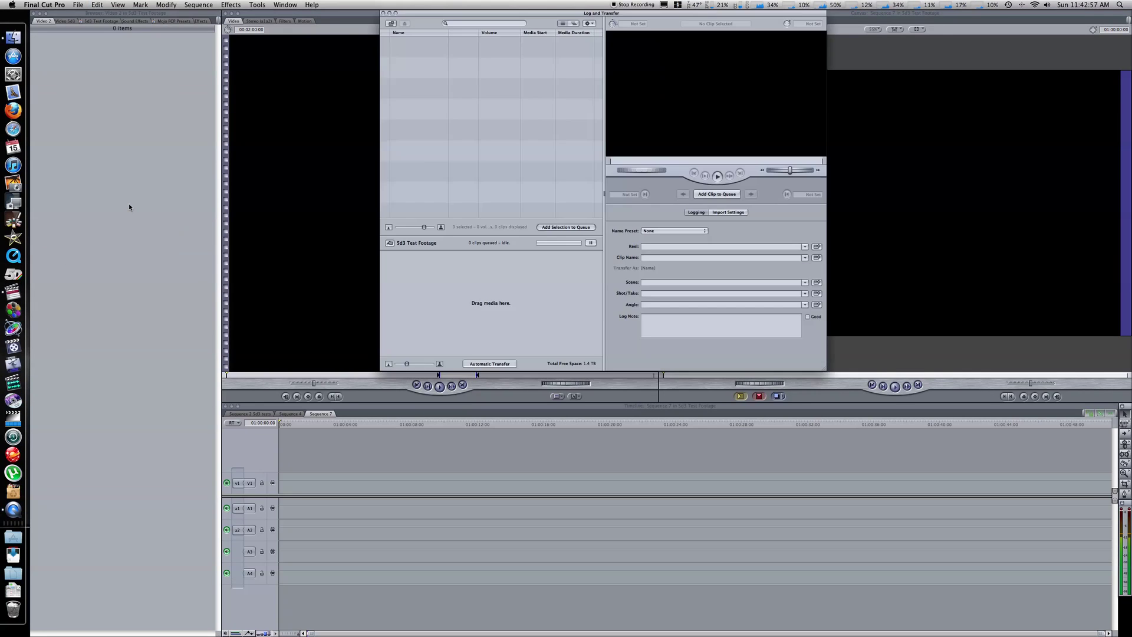
click(588, 23)
click(608, 43)
click(642, 90)
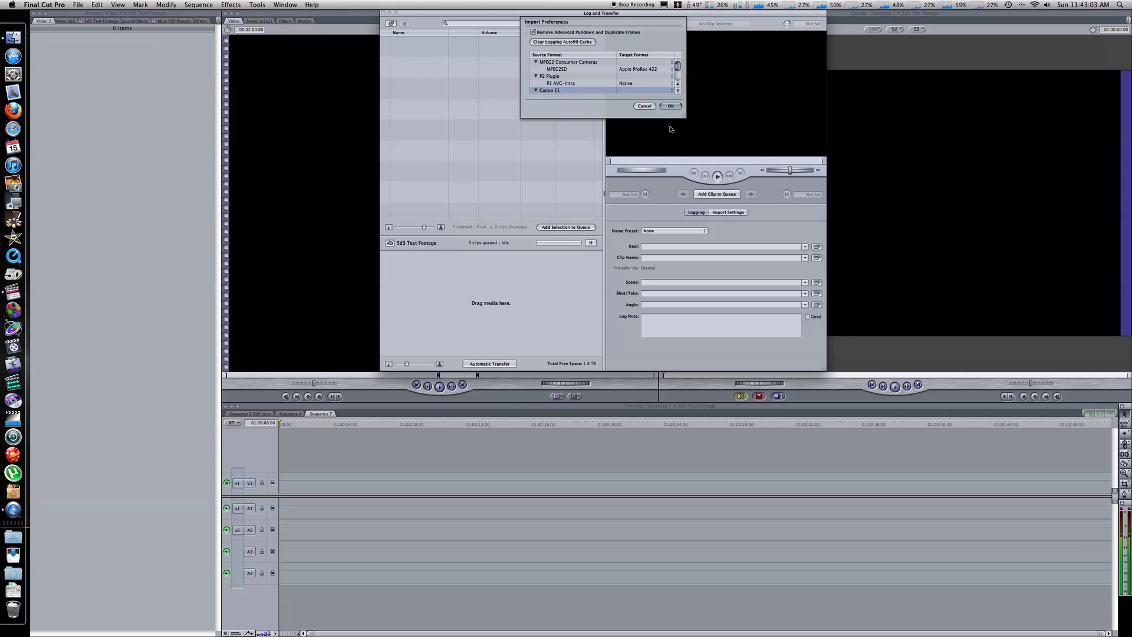
click(671, 106)
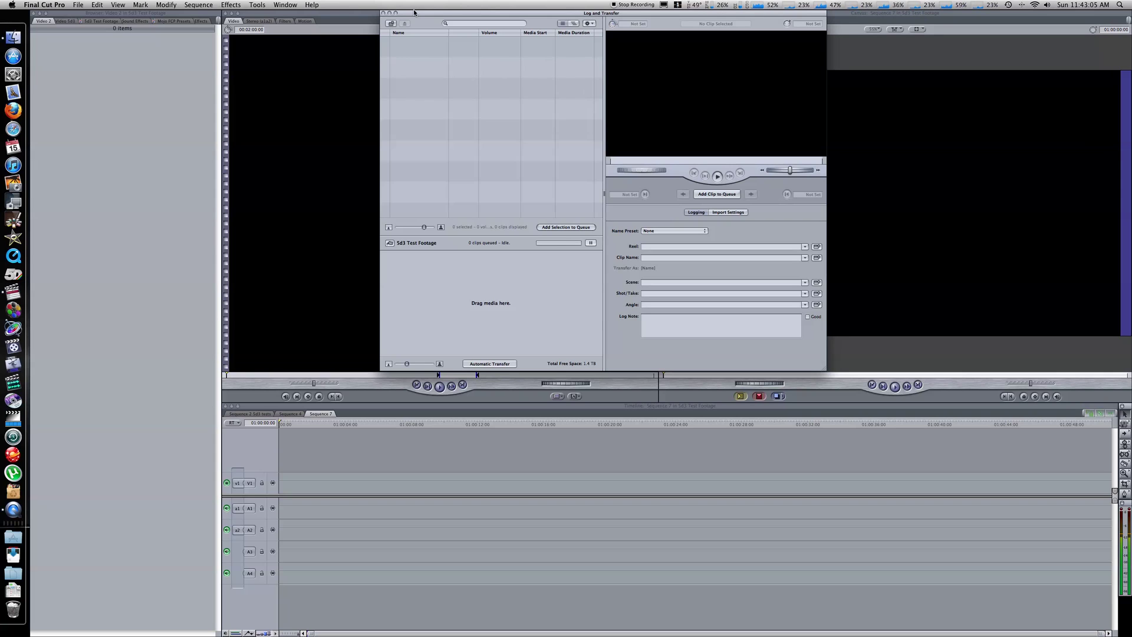
click(383, 12)
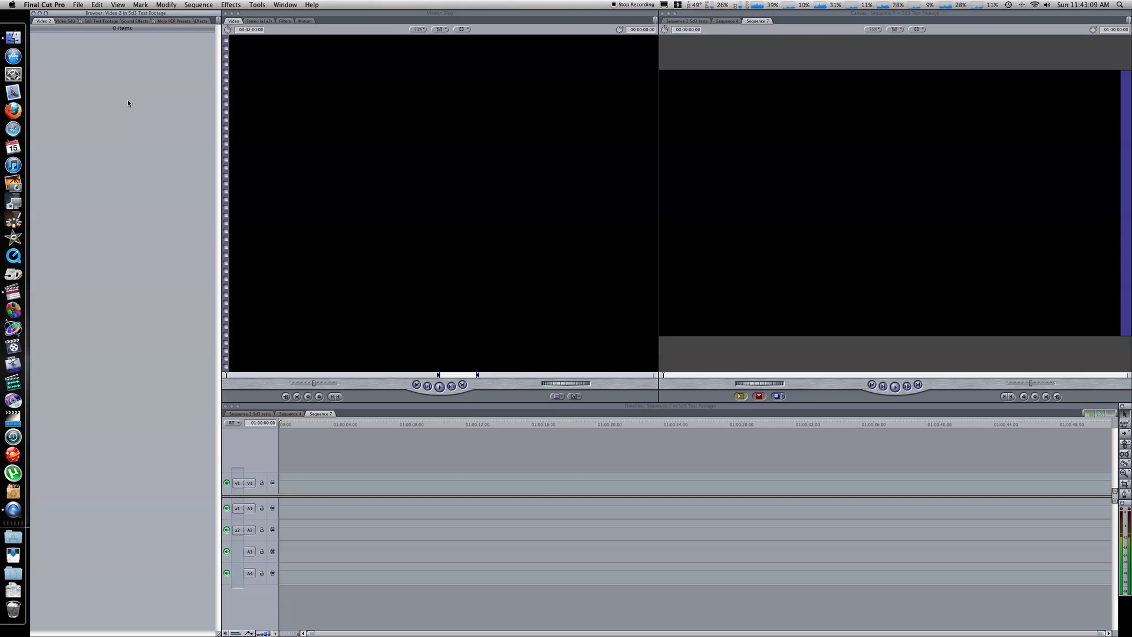
key(super+h)
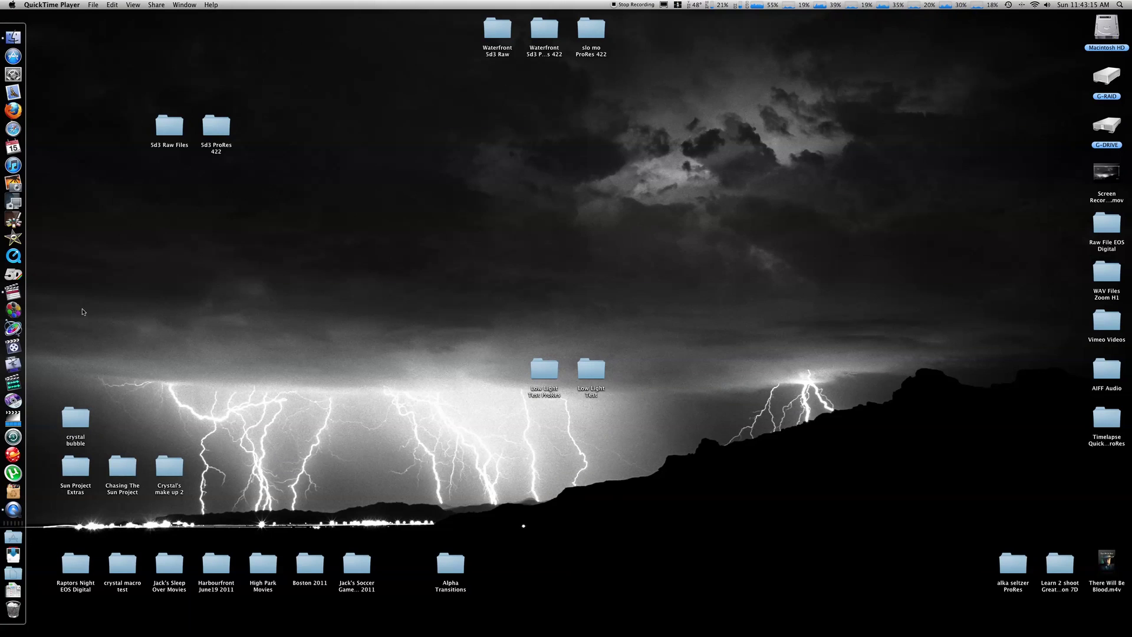
Launch MPEG Streamclip and quit it again right away.
click(18, 420)
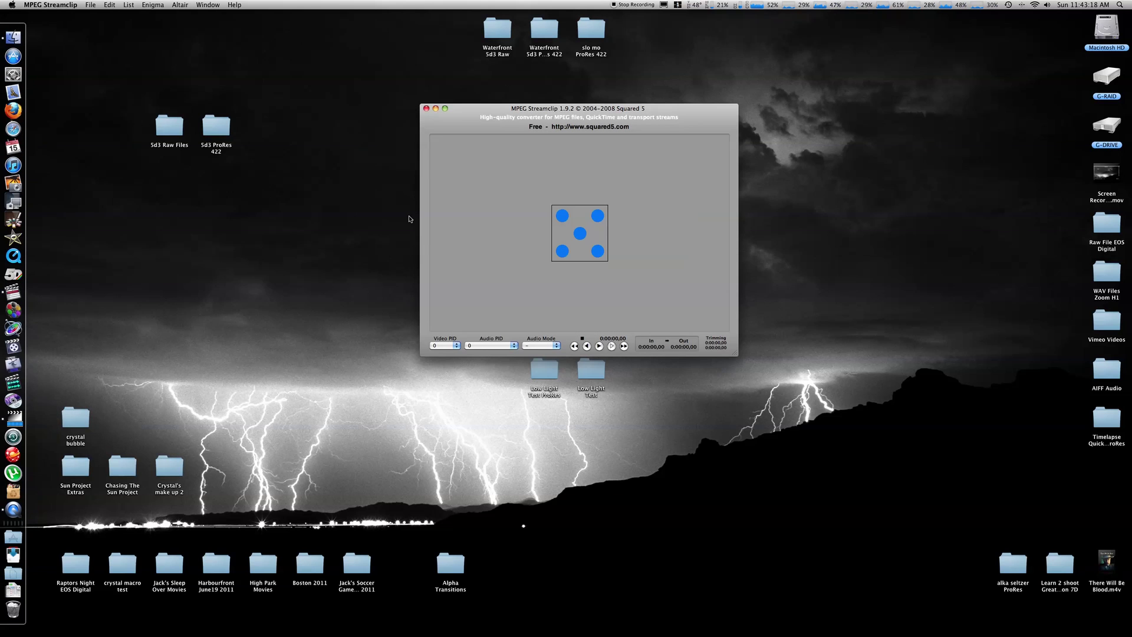
click(425, 109)
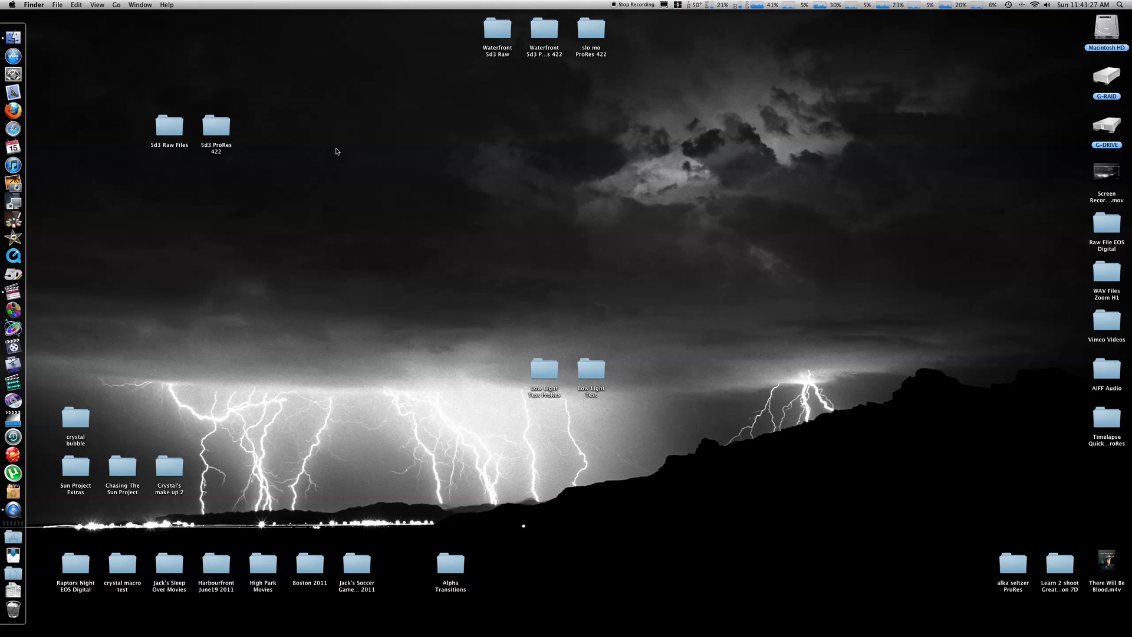
Launch 5DtoRGB Batch and drag BW4C0268.MOV from the 5d3 Raw Files folder into its file list.
click(18, 273)
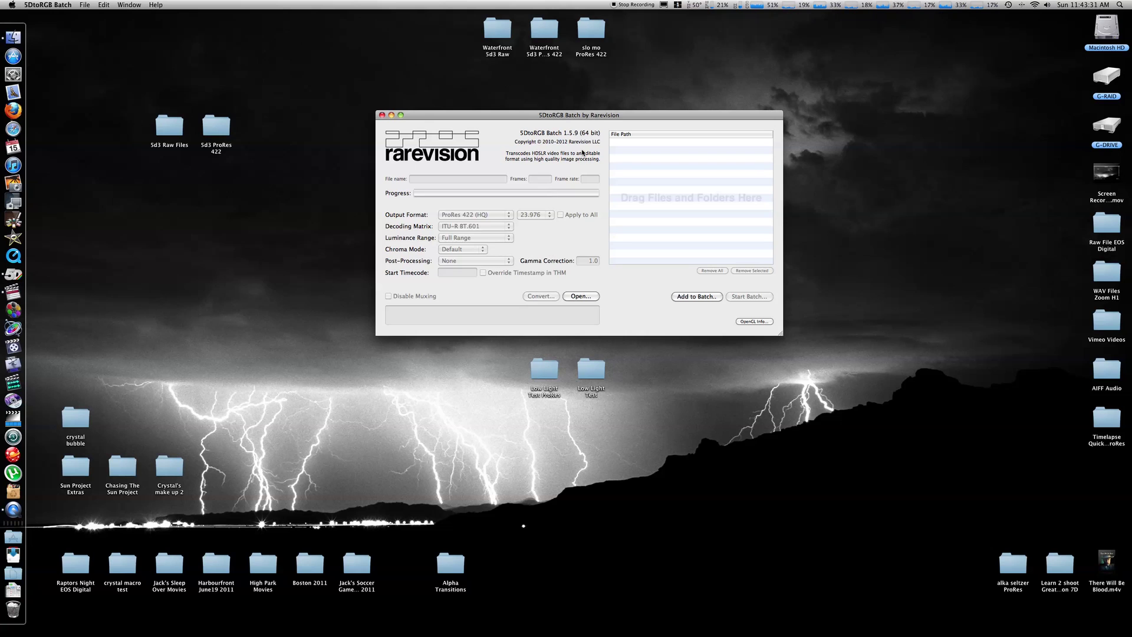
drag(661, 119, 727, 109)
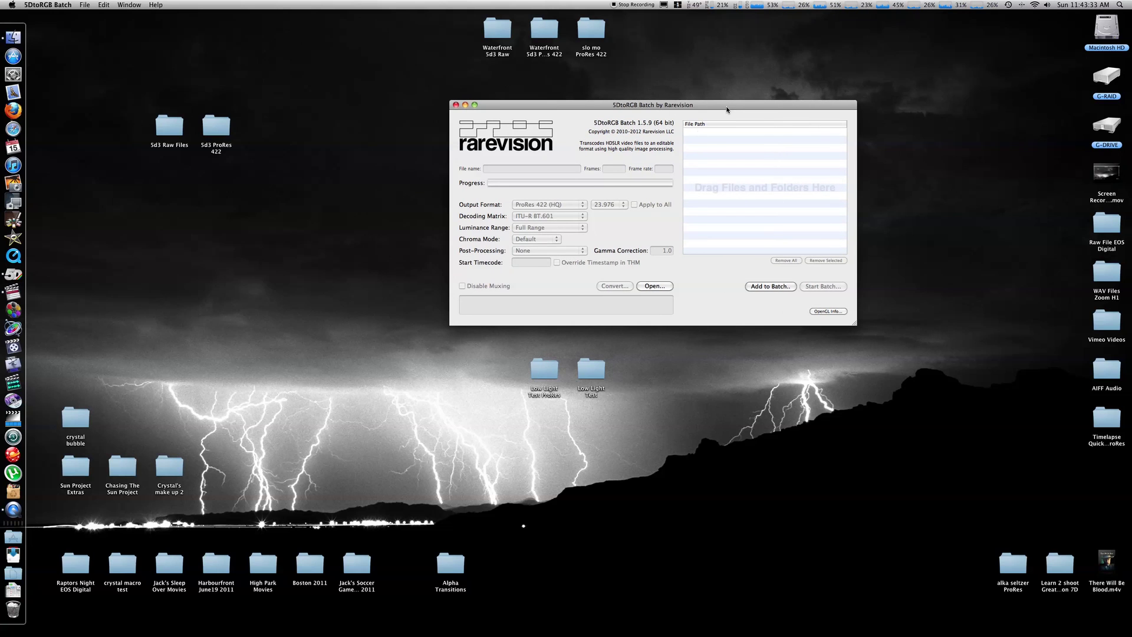
mouse_move(699, 133)
double_click(170, 129)
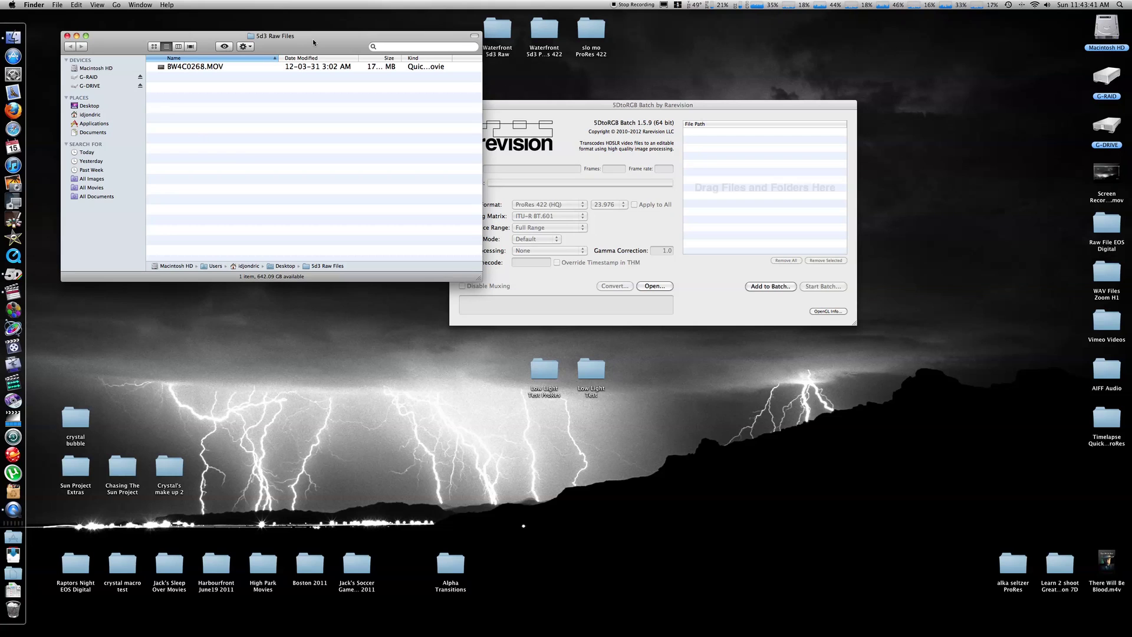
drag(560, 104, 648, 107)
click(280, 92)
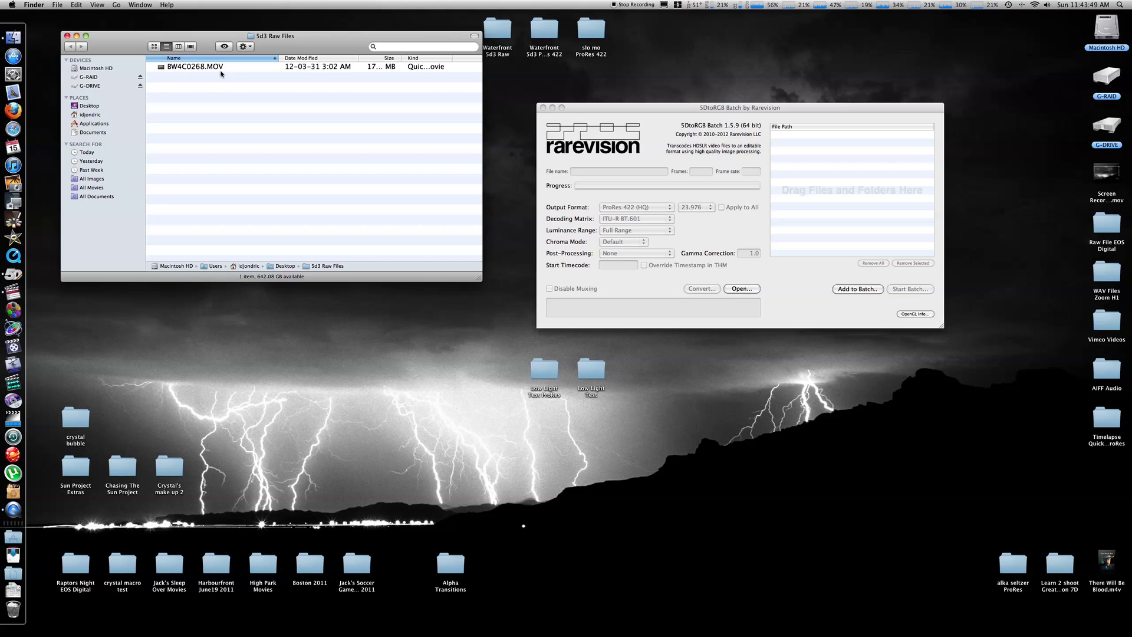
drag(194, 68, 833, 155)
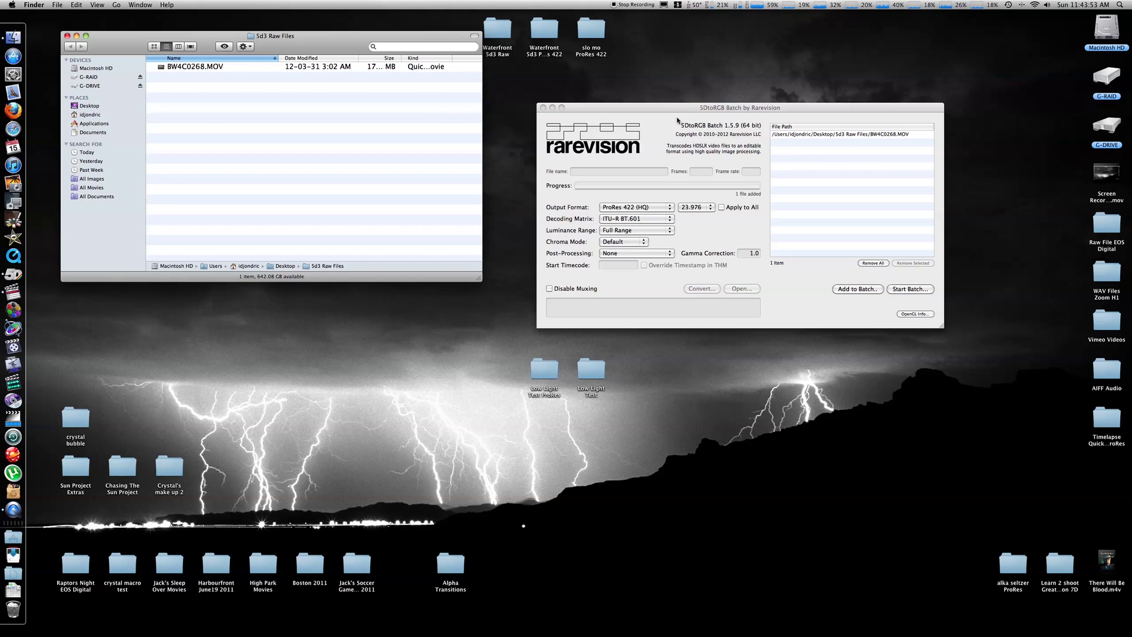
click(761, 142)
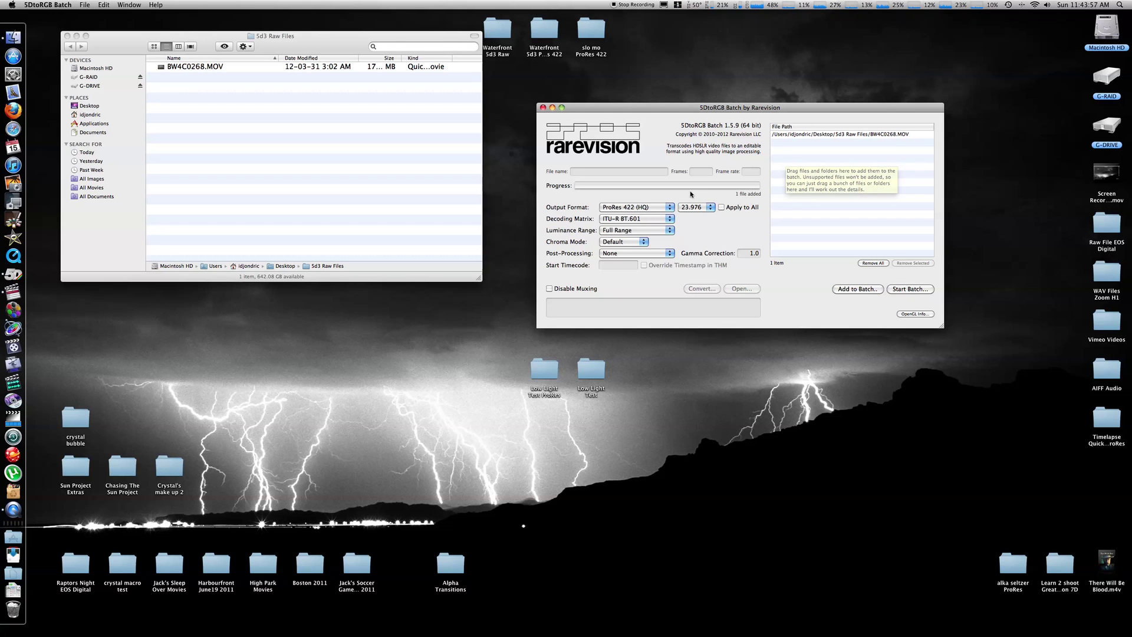
Choose ProRes 422 output, ITU-R BT.709 matrix, Full Range luminance and no post-processing, then start the batch.
click(652, 208)
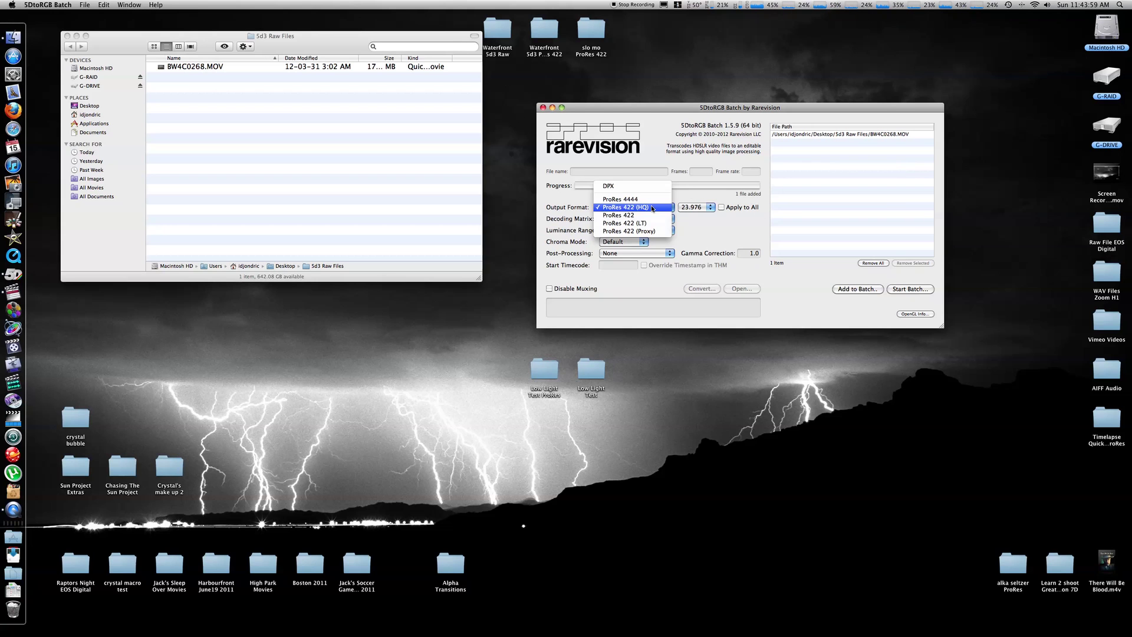
click(649, 216)
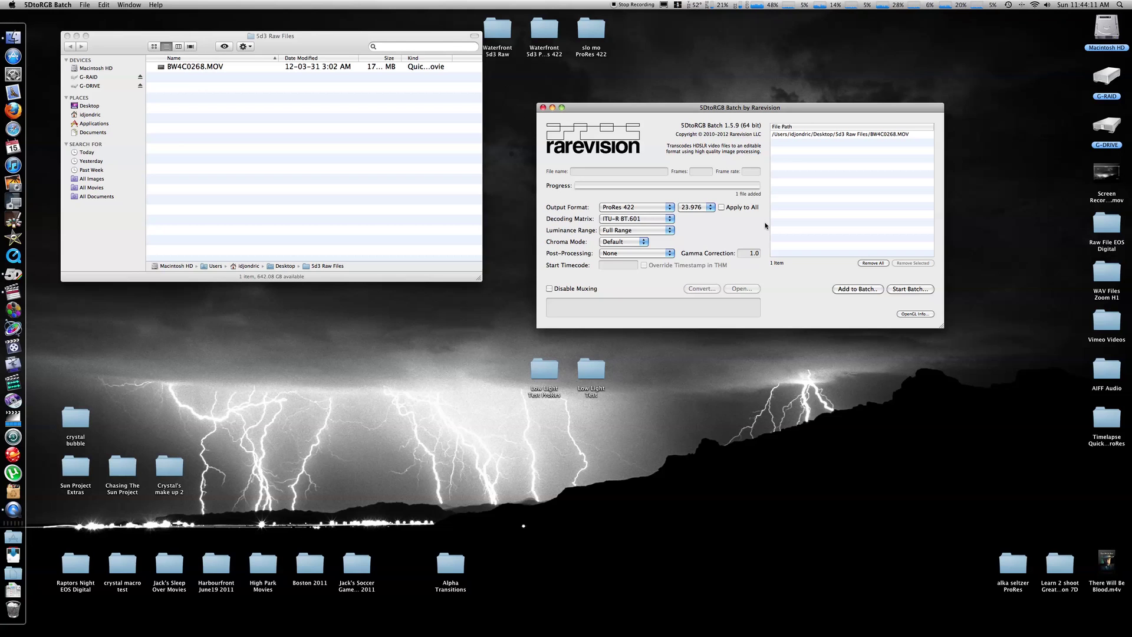
click(657, 222)
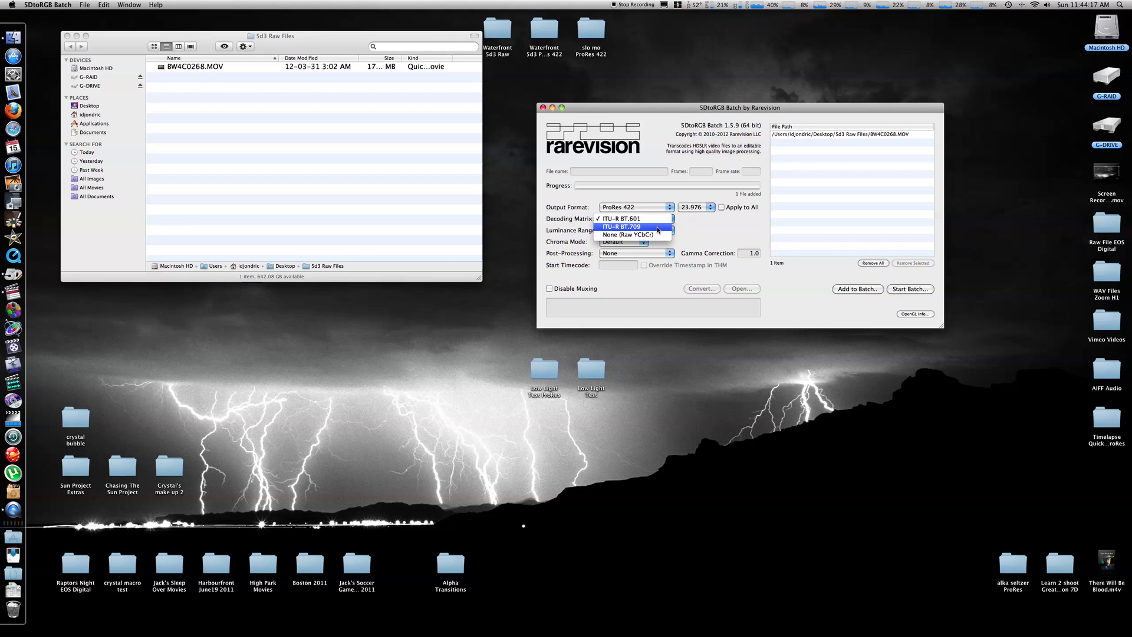
click(658, 227)
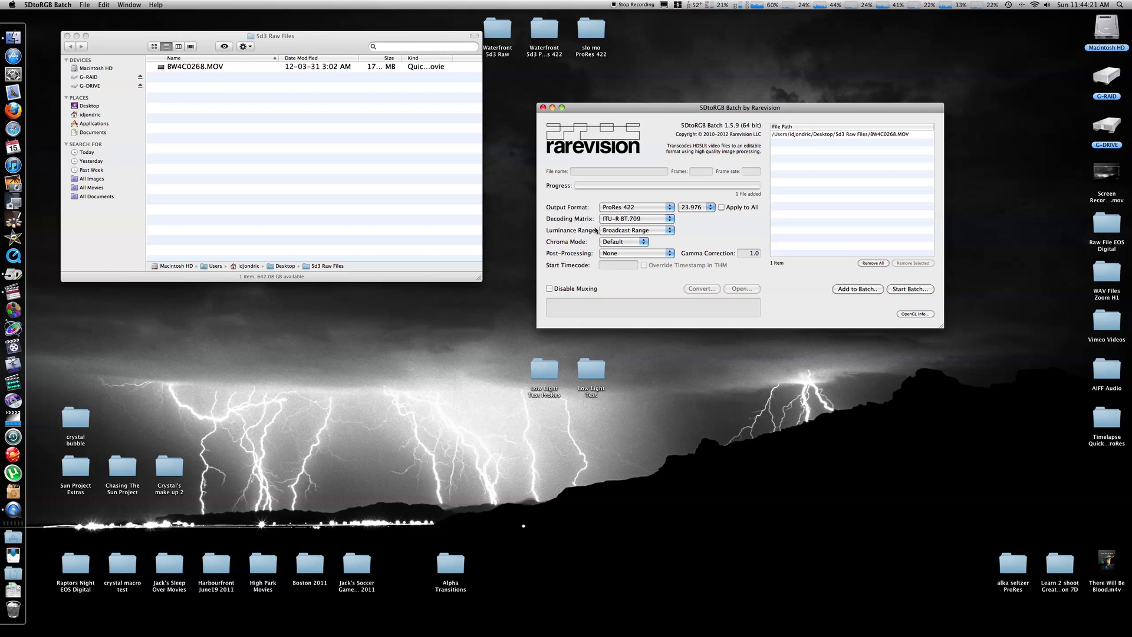
click(665, 231)
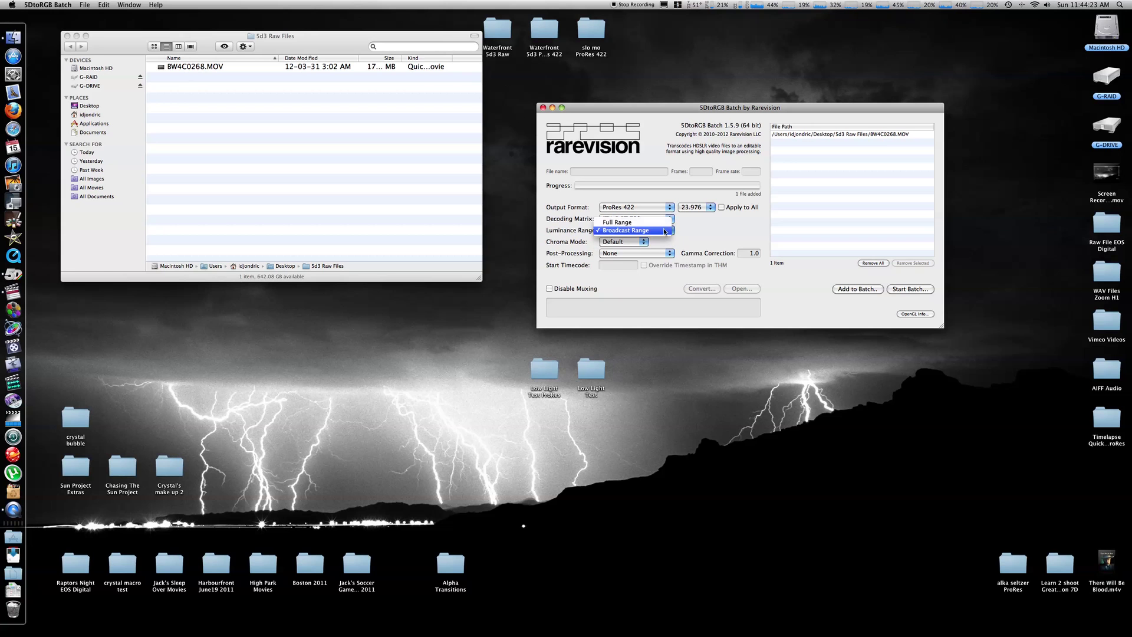
click(648, 224)
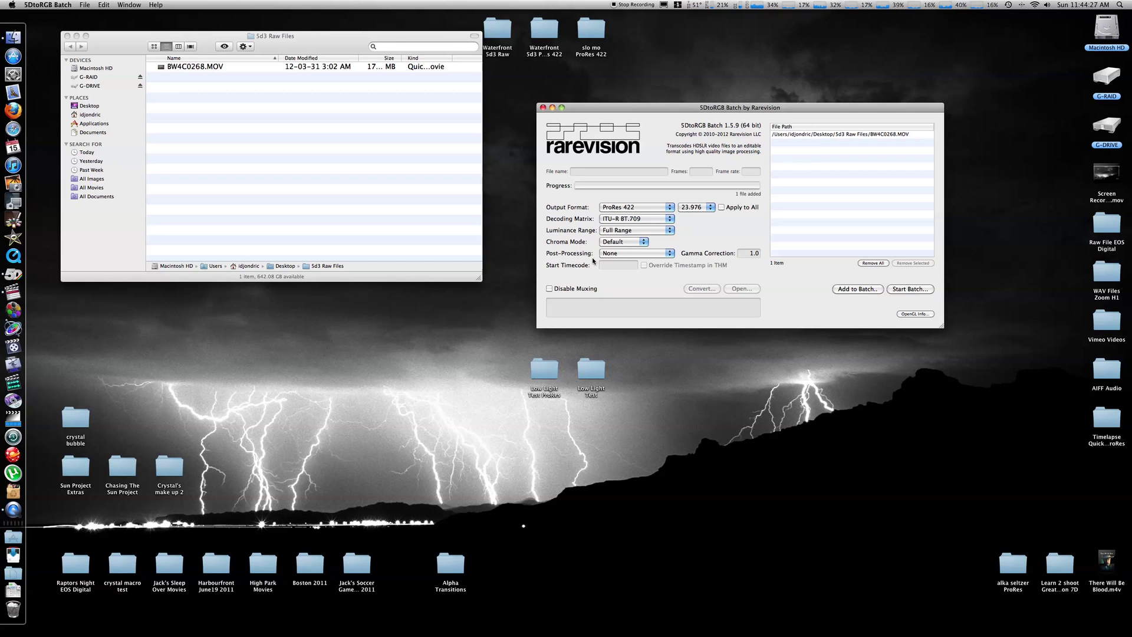
click(661, 256)
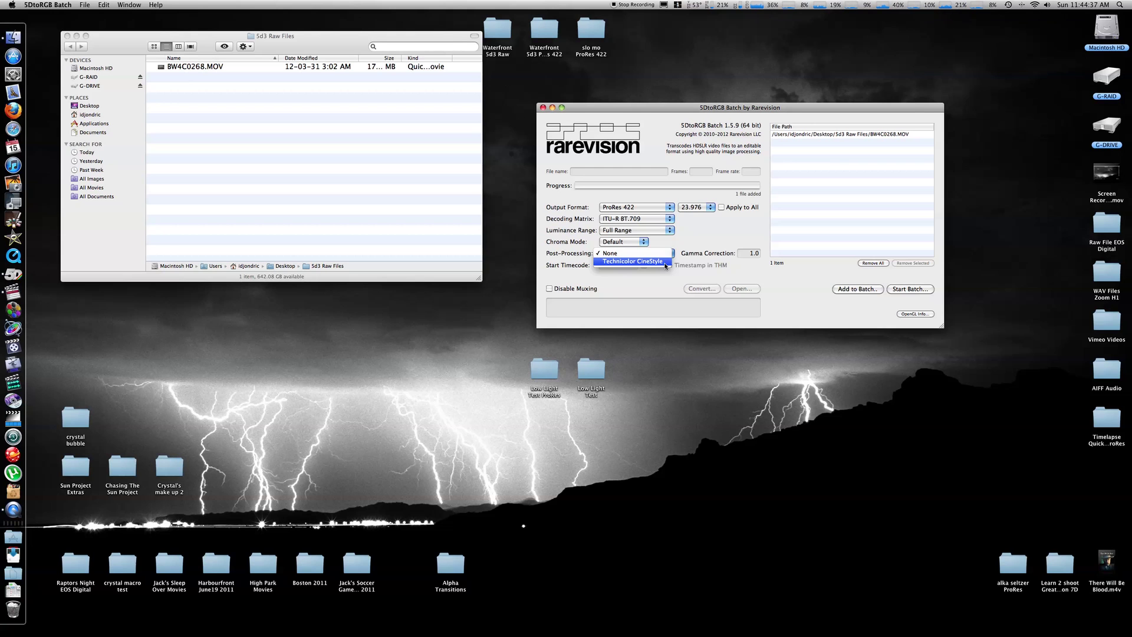
click(650, 254)
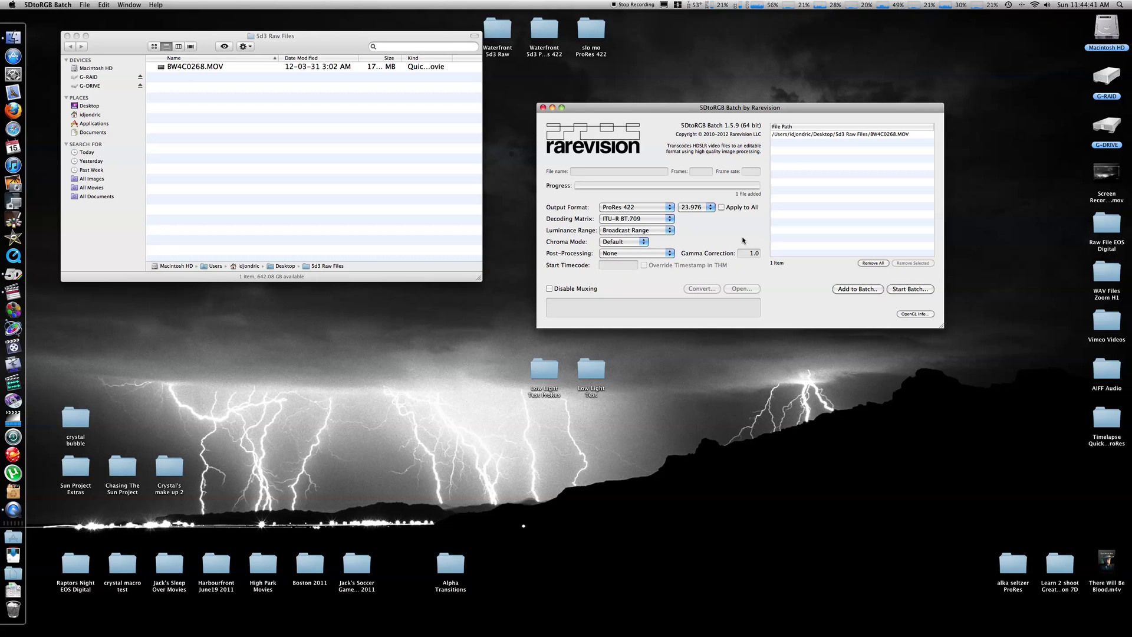
click(649, 235)
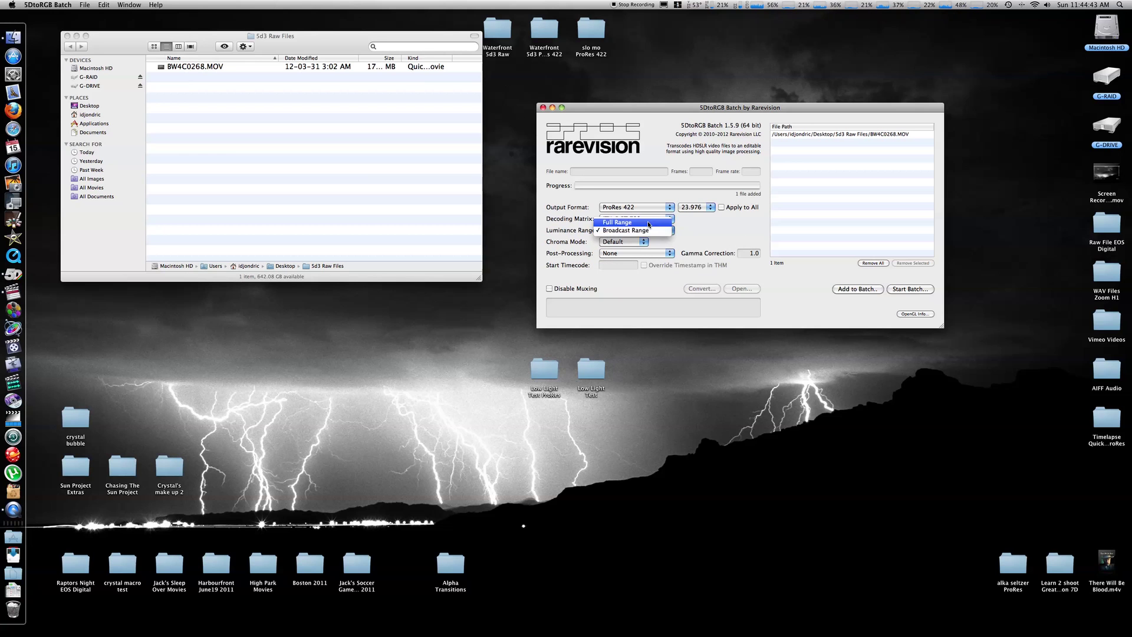
click(639, 220)
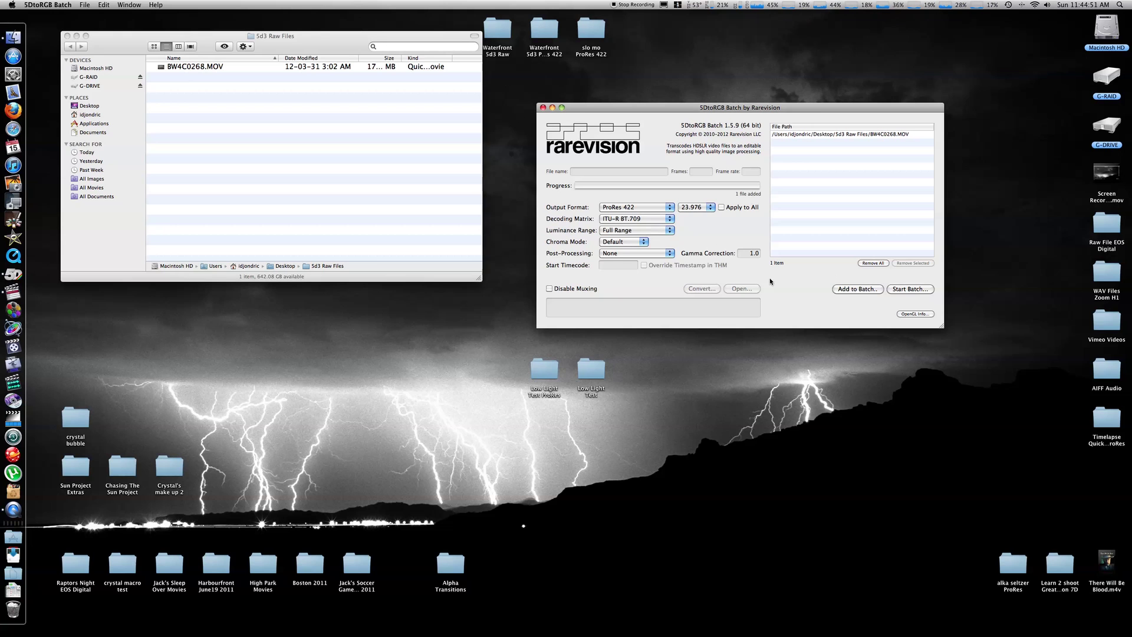
click(915, 290)
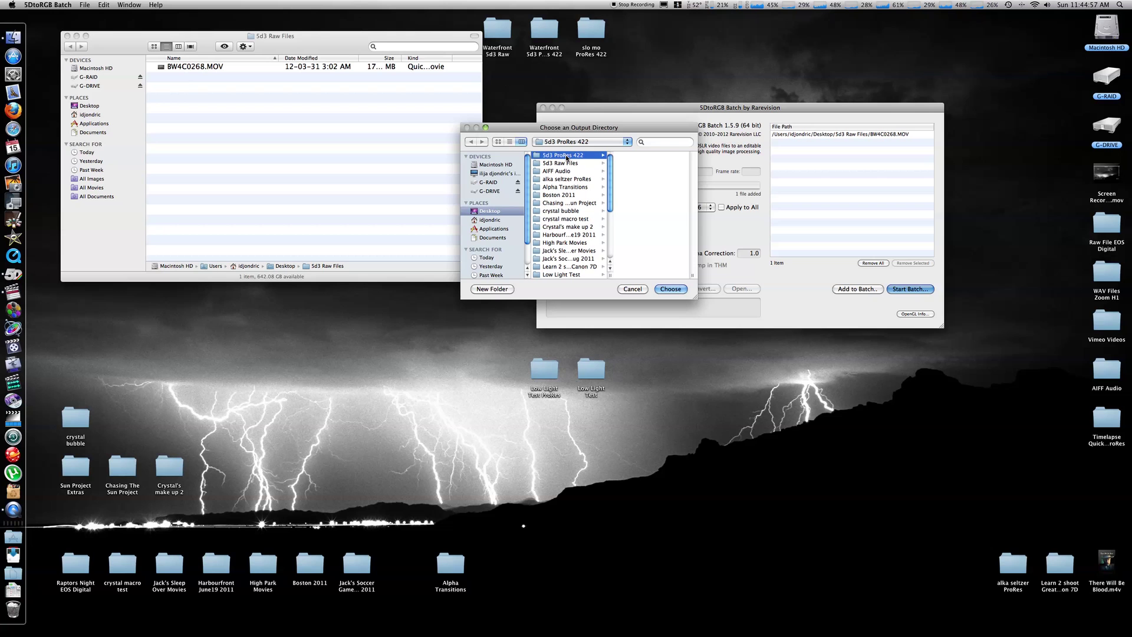
Use the 5d3 ProRes 422 folder as the output destination and open it in Finder while the clip converts.
click(669, 289)
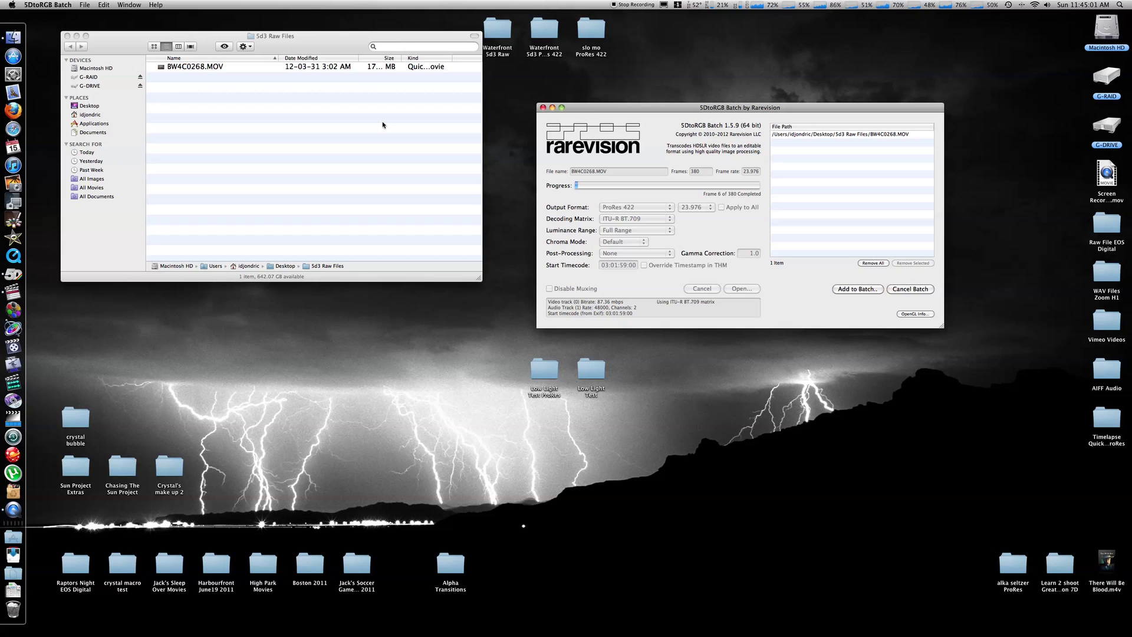
click(67, 36)
click(219, 132)
double_click(219, 132)
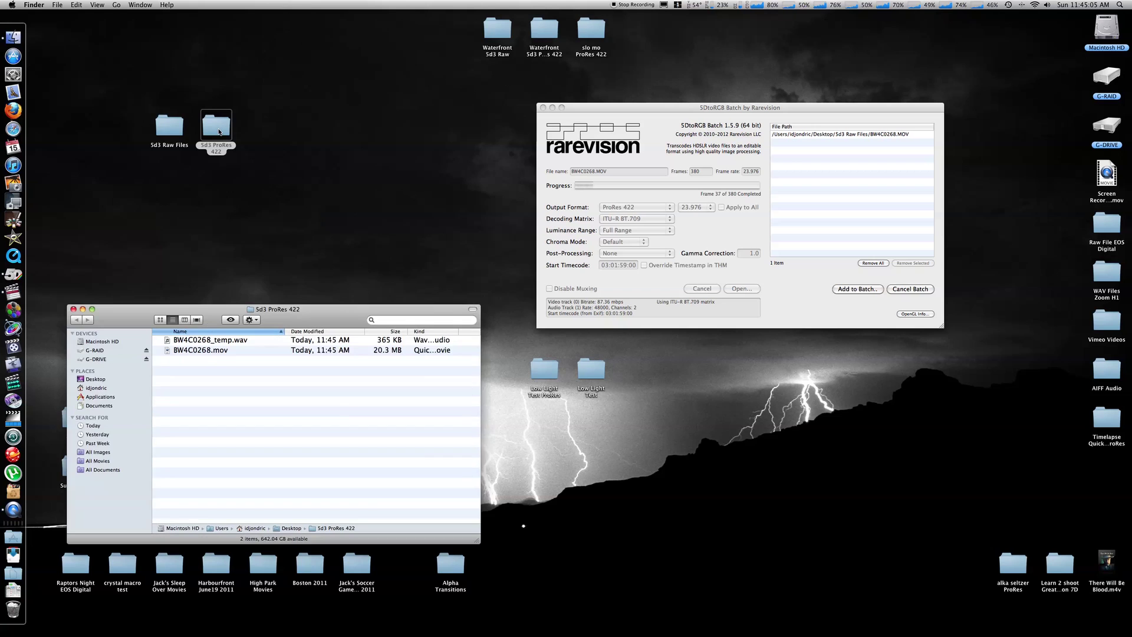
drag(315, 317, 325, 92)
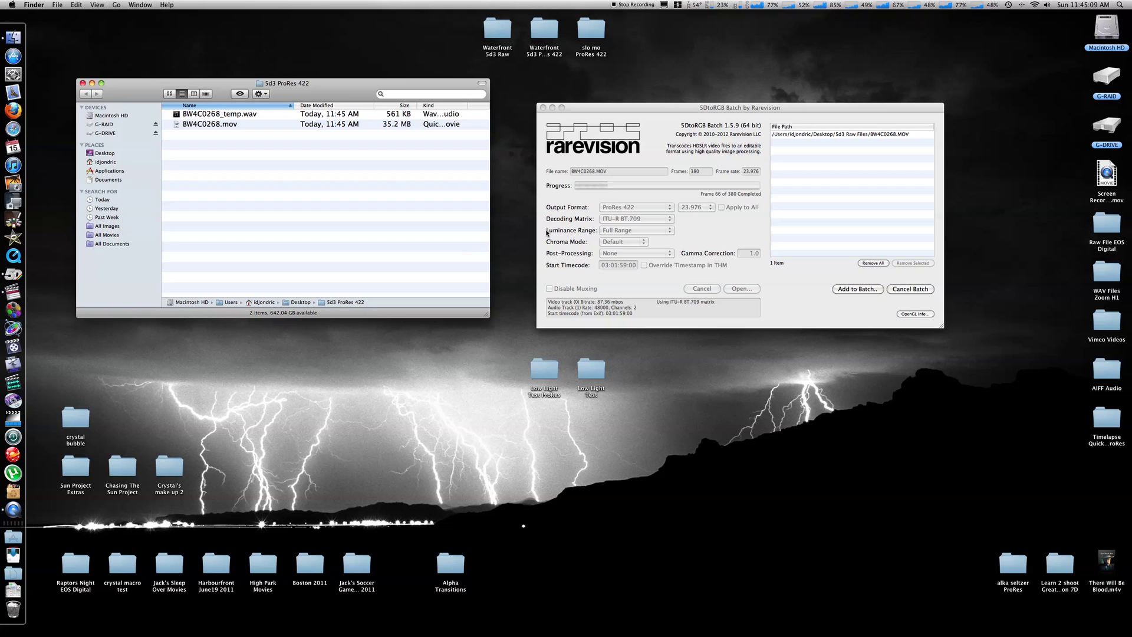
click(667, 115)
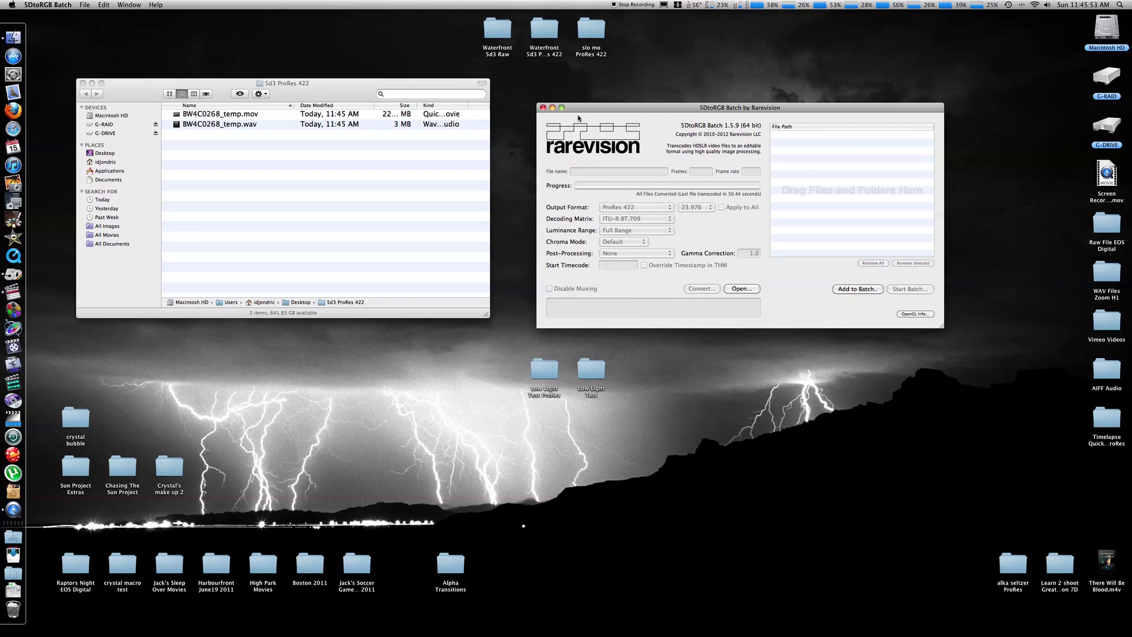
Open the original BW4C0268.MOV in QuickTime and show the Movie Inspector.
click(542, 108)
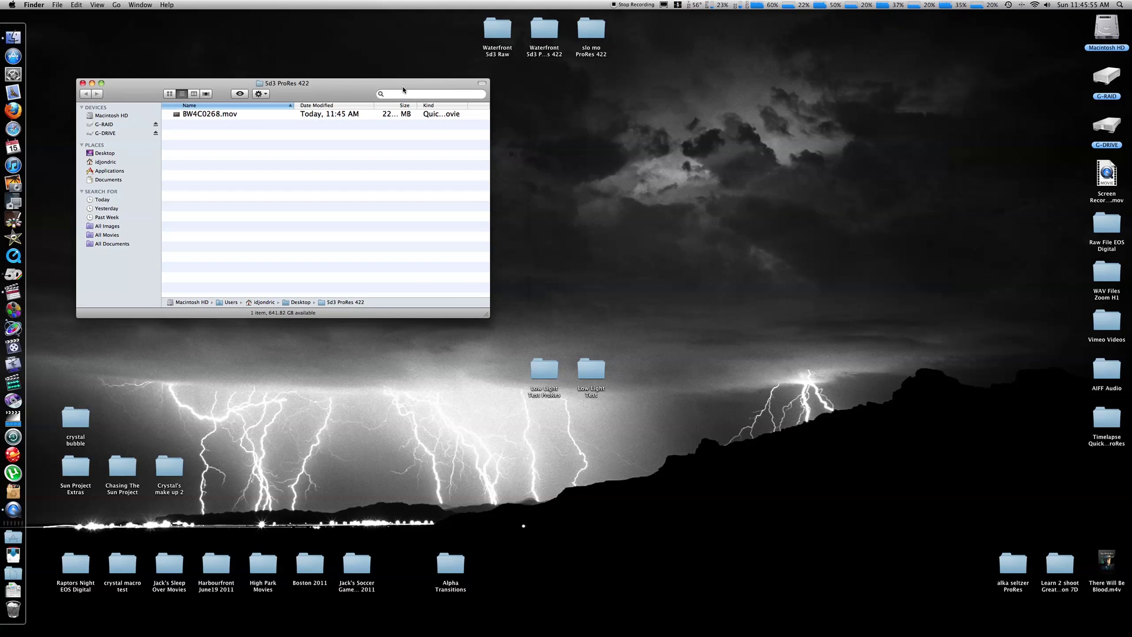
drag(345, 89, 793, 97)
double_click(173, 125)
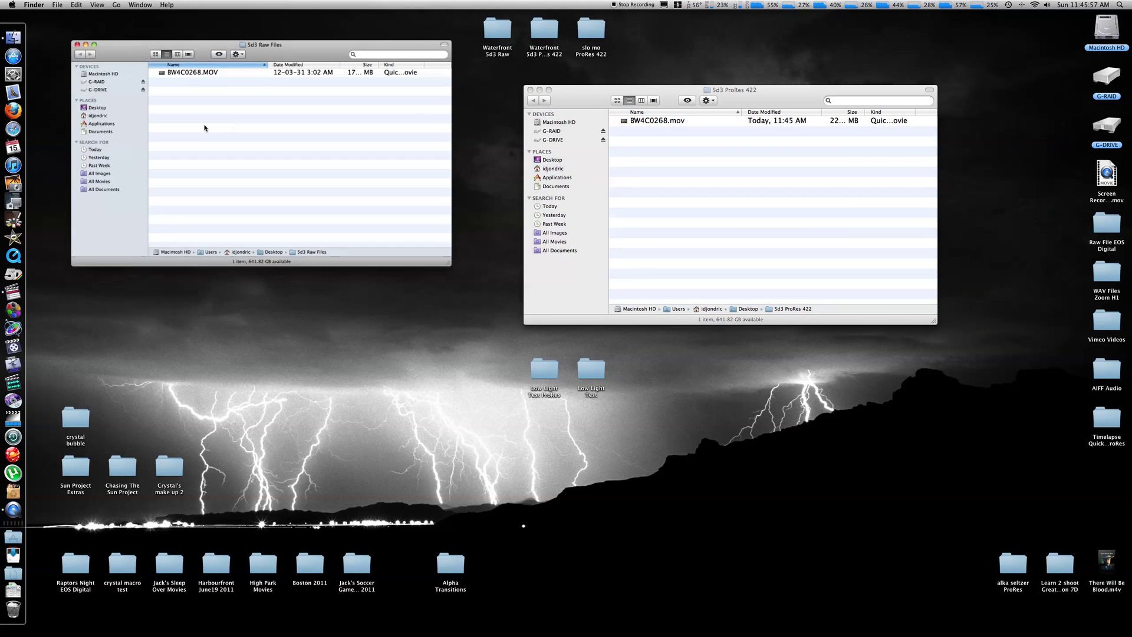
double_click(216, 68)
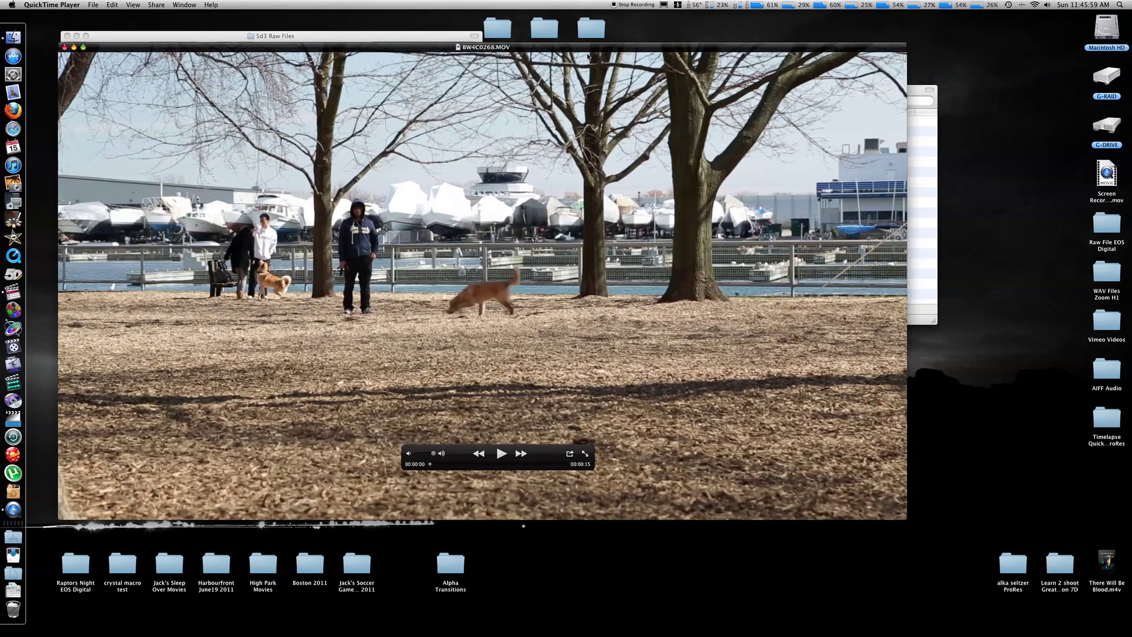
drag(216, 69, 759, 102)
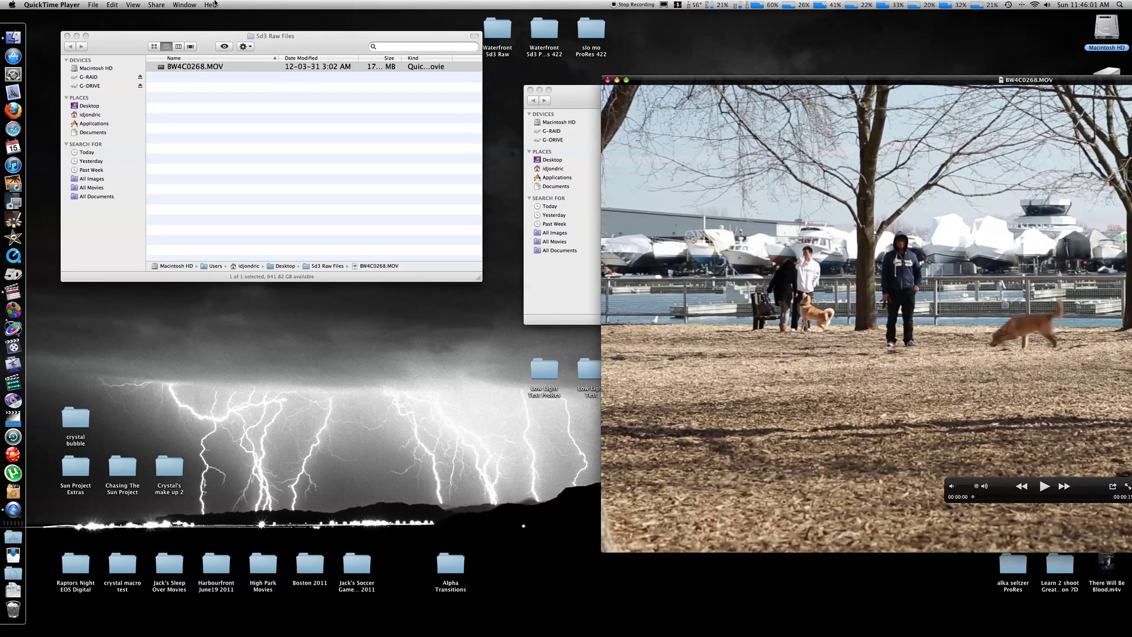
click(186, 4)
click(198, 36)
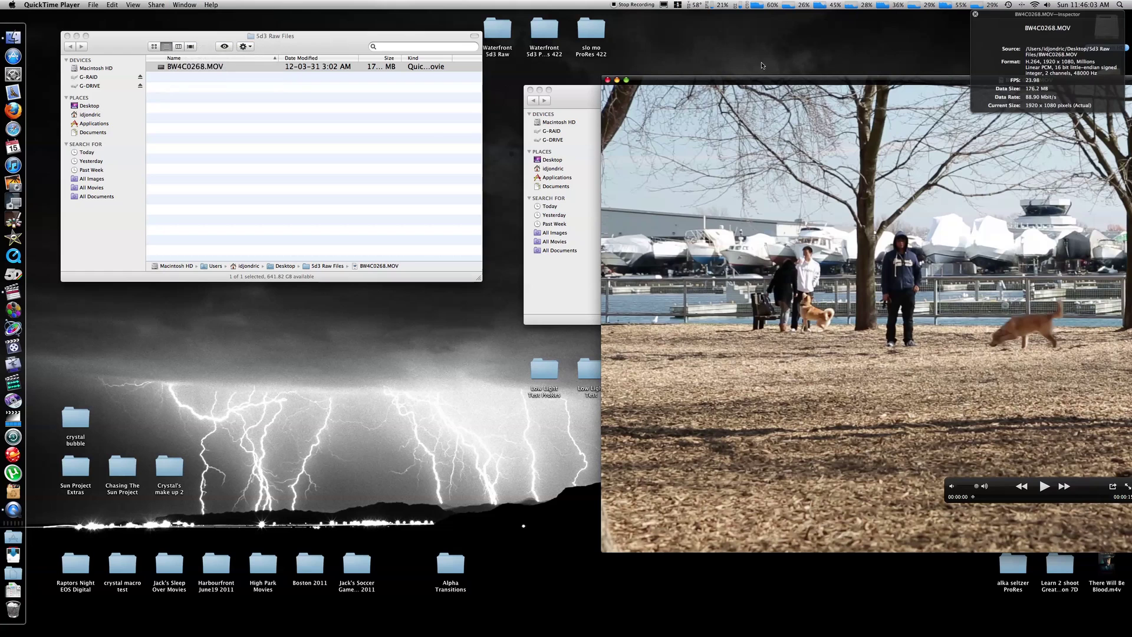
Open the ProRes BW4C0268.mov alongside it, placed on the left.
drag(578, 98, 146, 65)
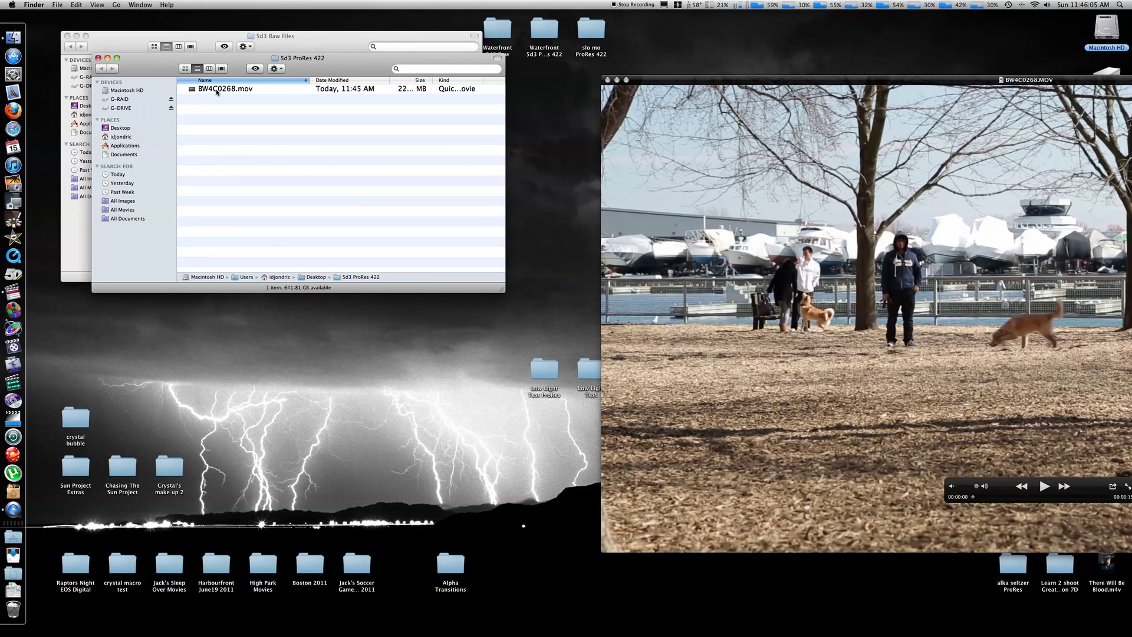
double_click(217, 90)
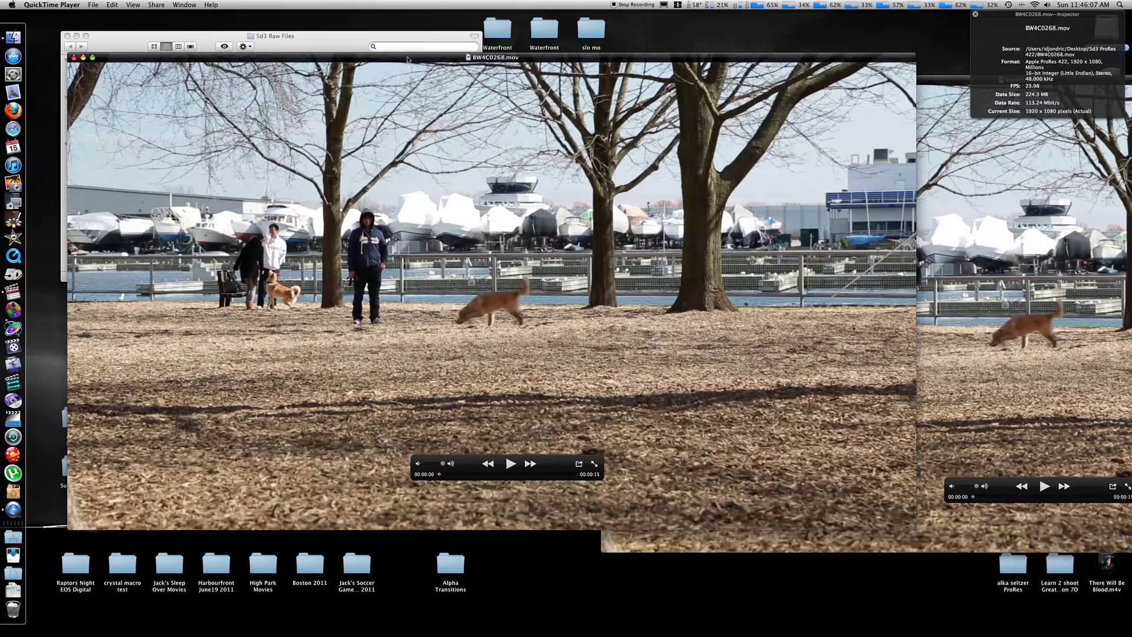
drag(407, 59, 320, 73)
click(805, 129)
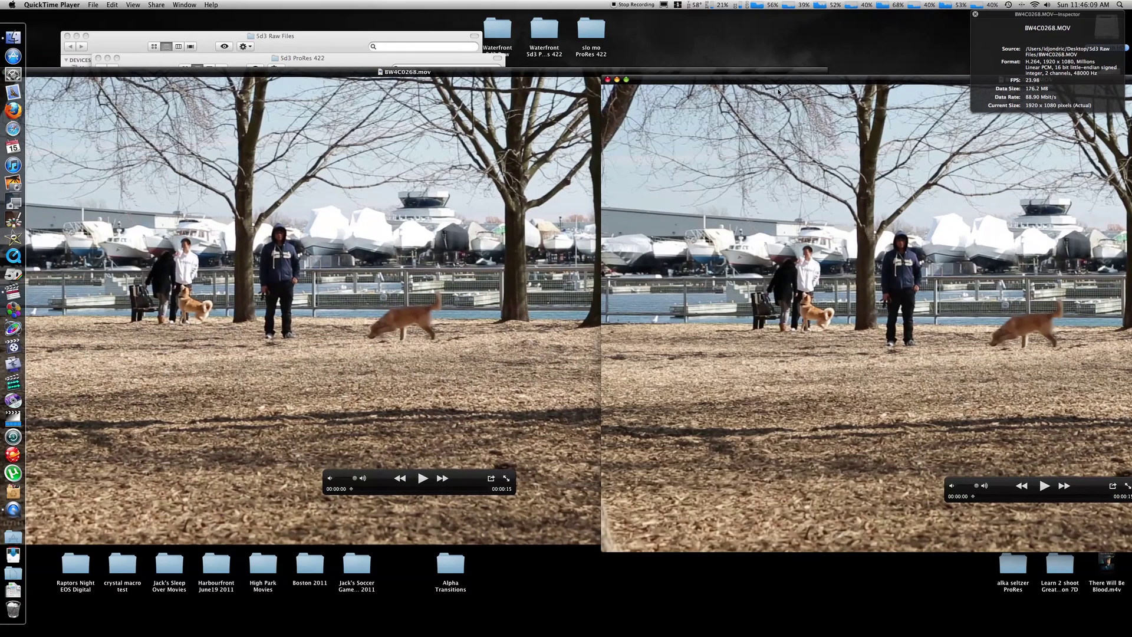
Set the H.264 original beside the ProRes copy and switch between them to compare inspector details.
drag(769, 82, 702, 75)
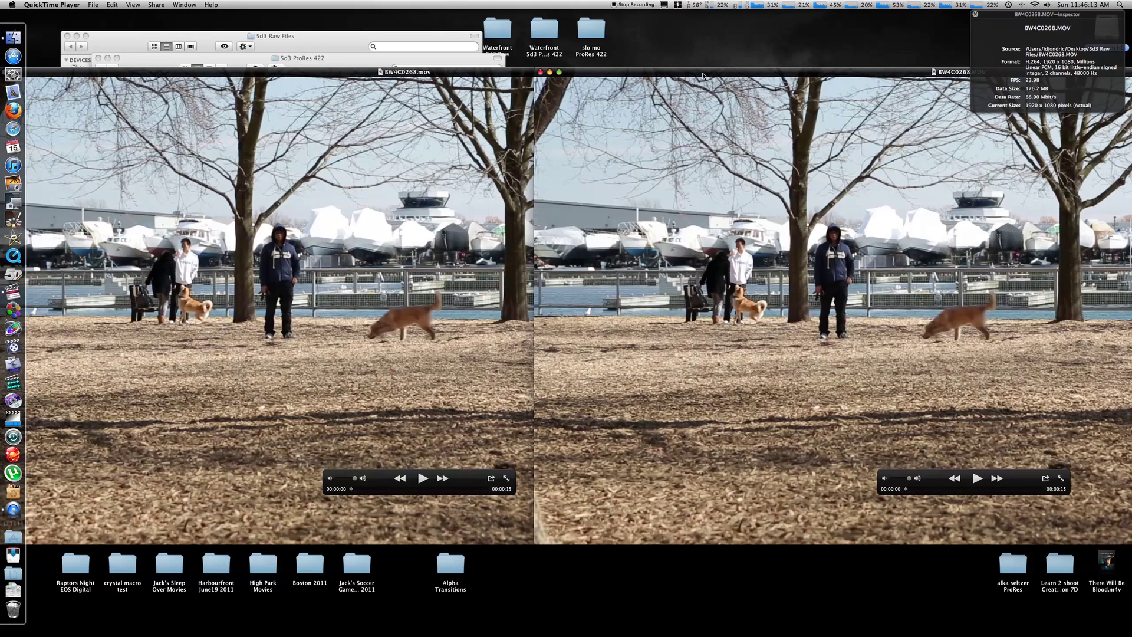
click(335, 185)
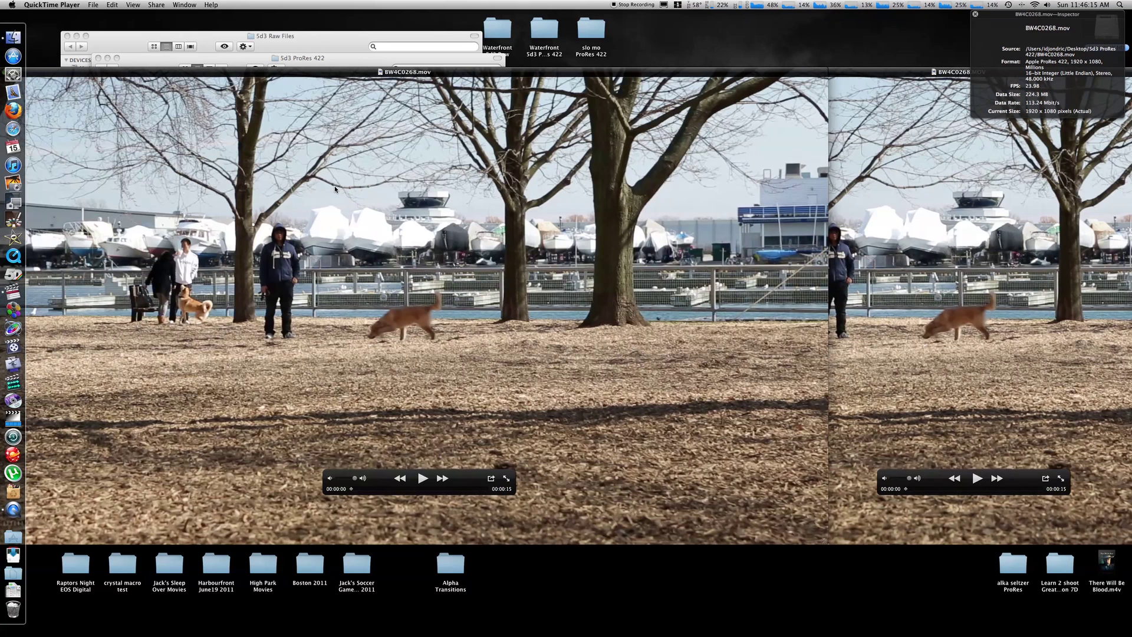
click(887, 230)
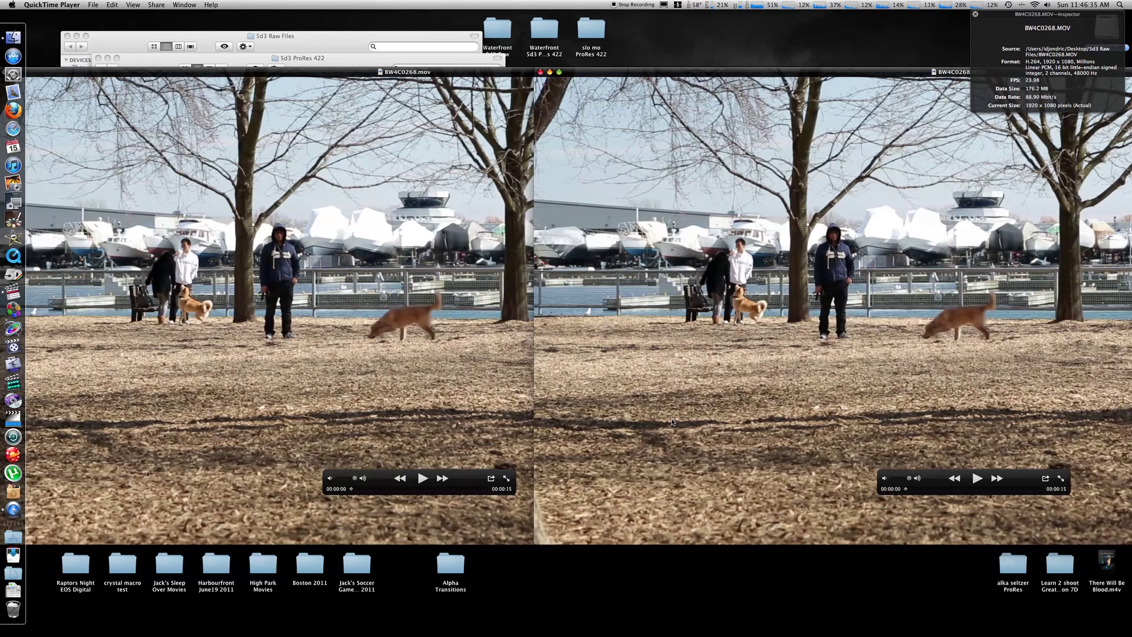
click(464, 307)
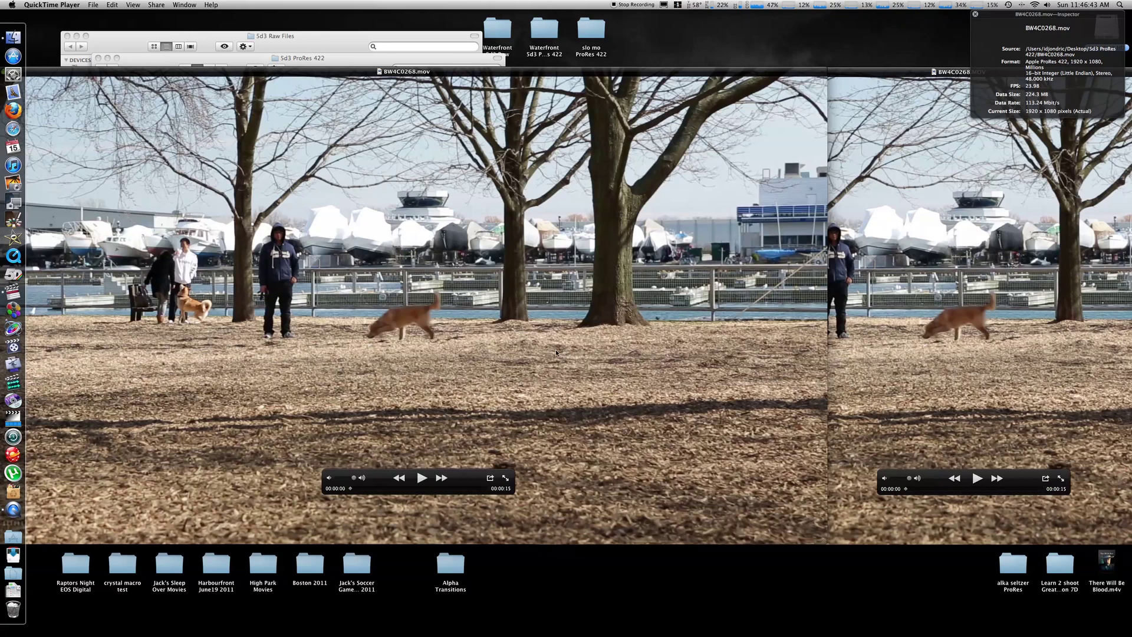
click(945, 341)
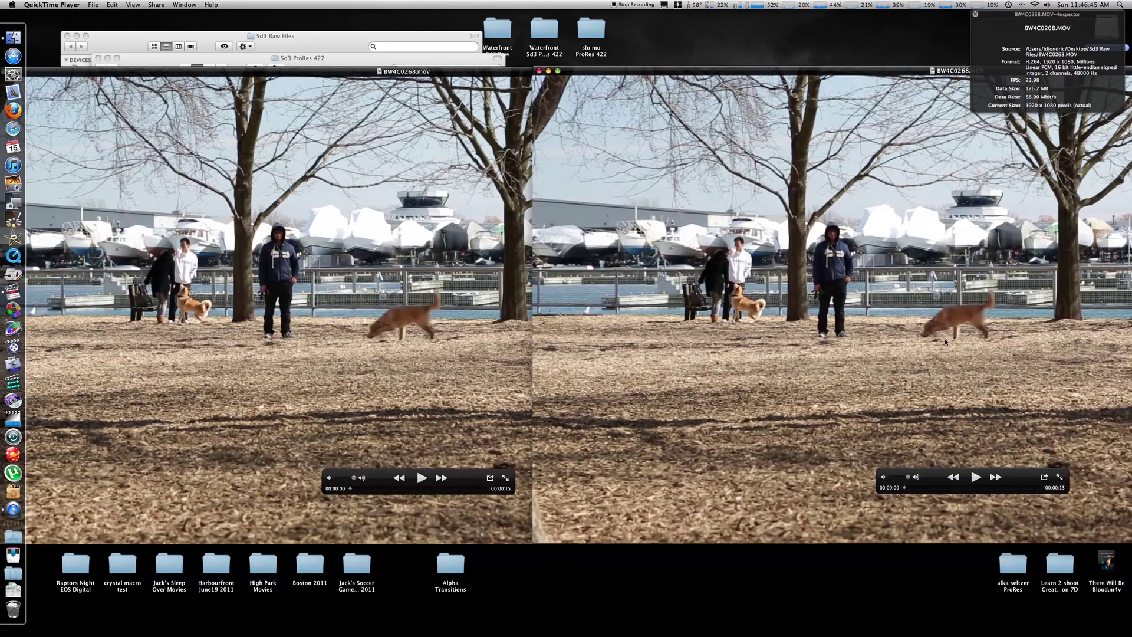
drag(868, 77, 704, 77)
click(752, 313)
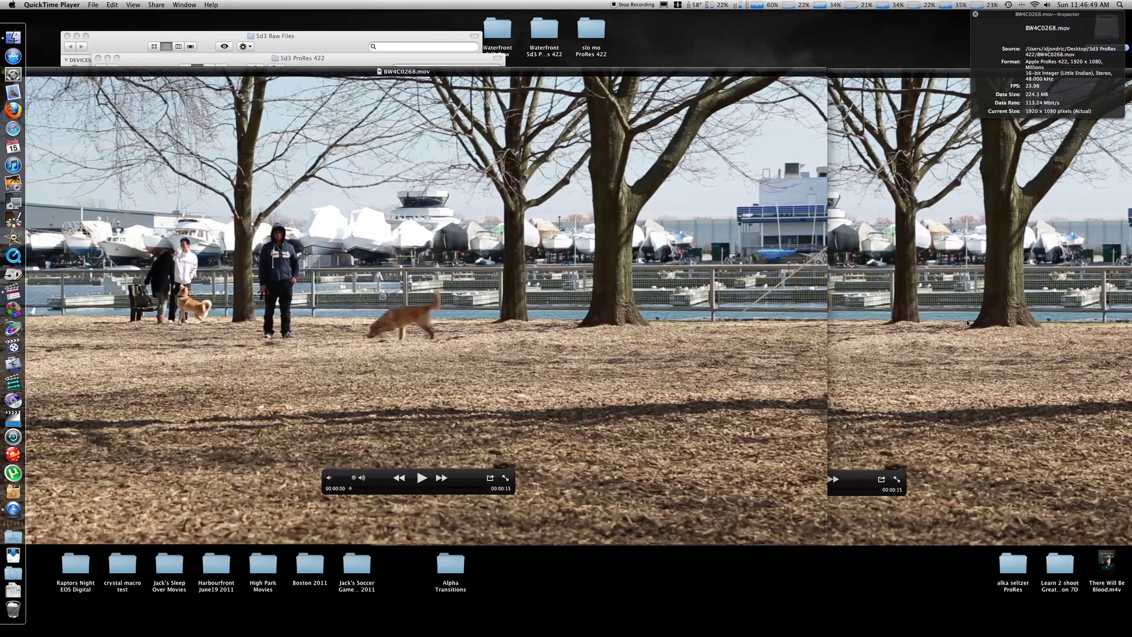
View the front movie at actual size, then close both QuickTime movie windows.
double_click(664, 74)
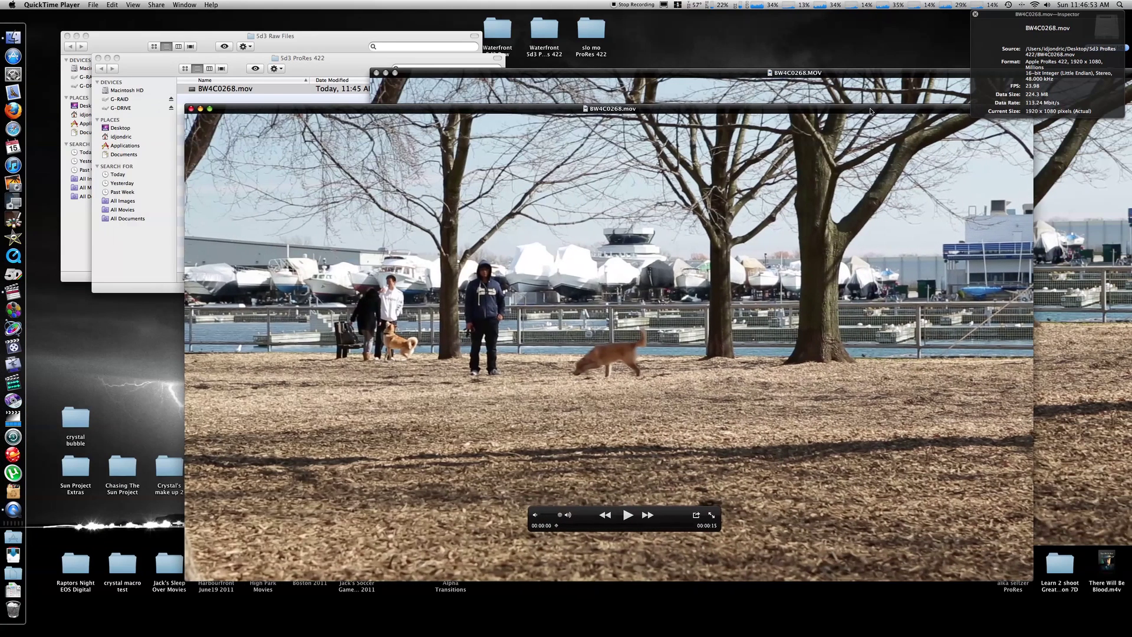
click(178, 110)
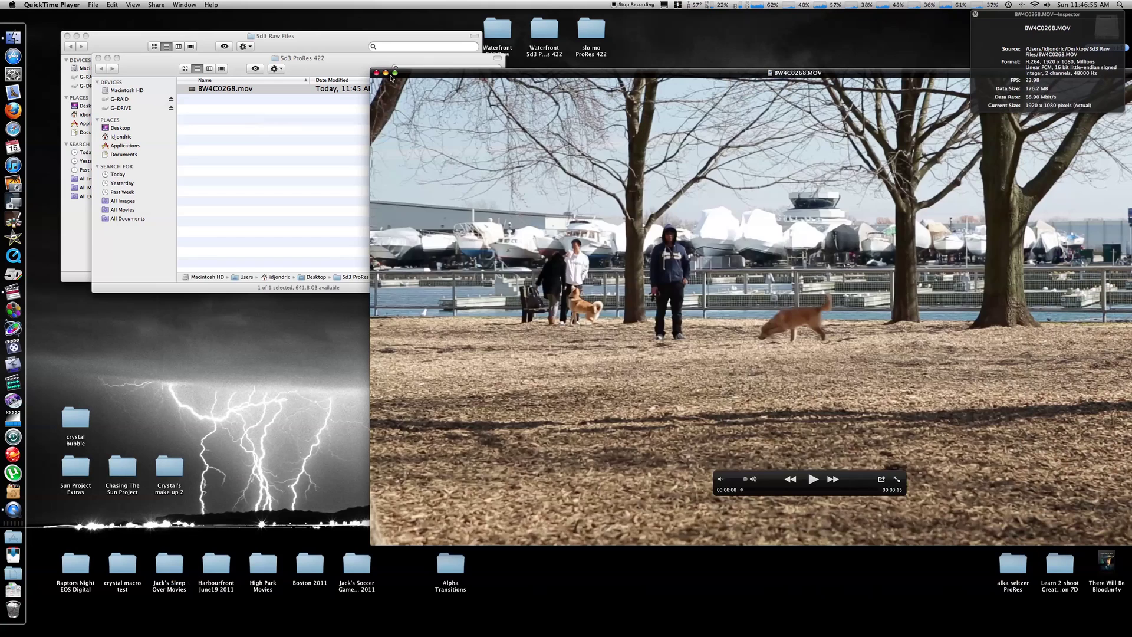
click(376, 72)
click(364, 142)
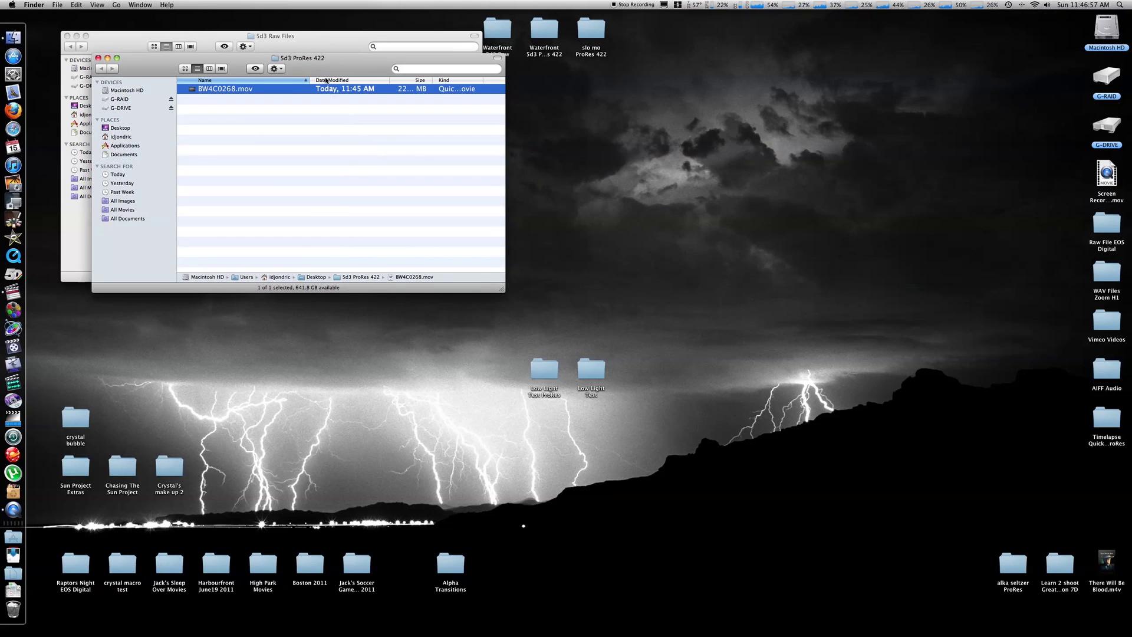
Import BW4C0268.mov from the Sd3 ProRes 422 folder into the Final Cut Pro Browser via Import > Files.
click(429, 265)
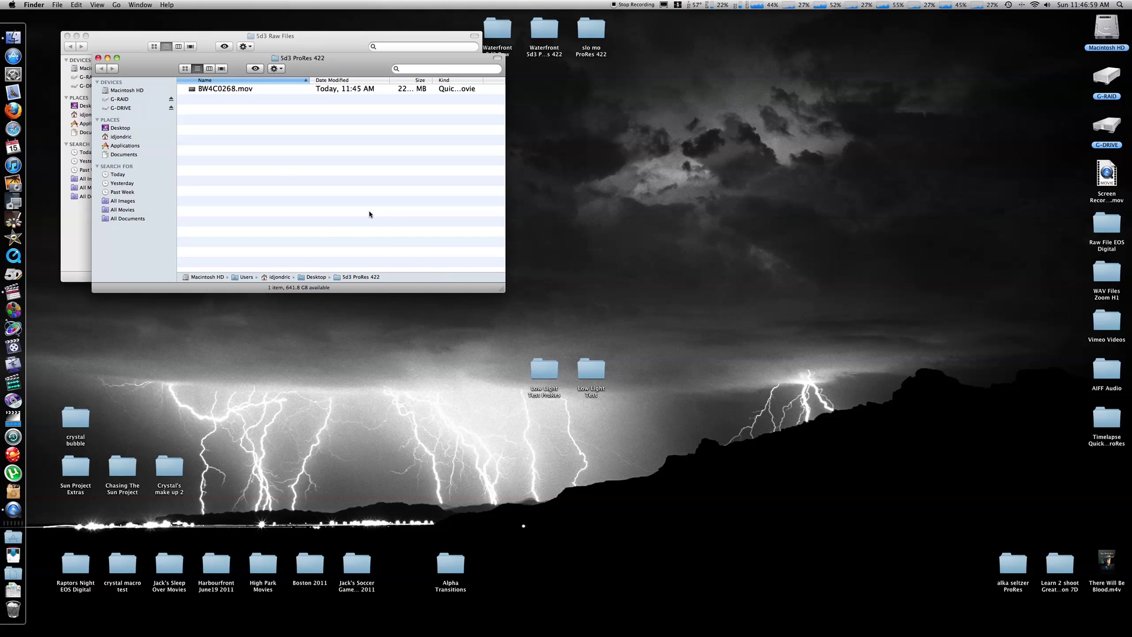
click(13, 292)
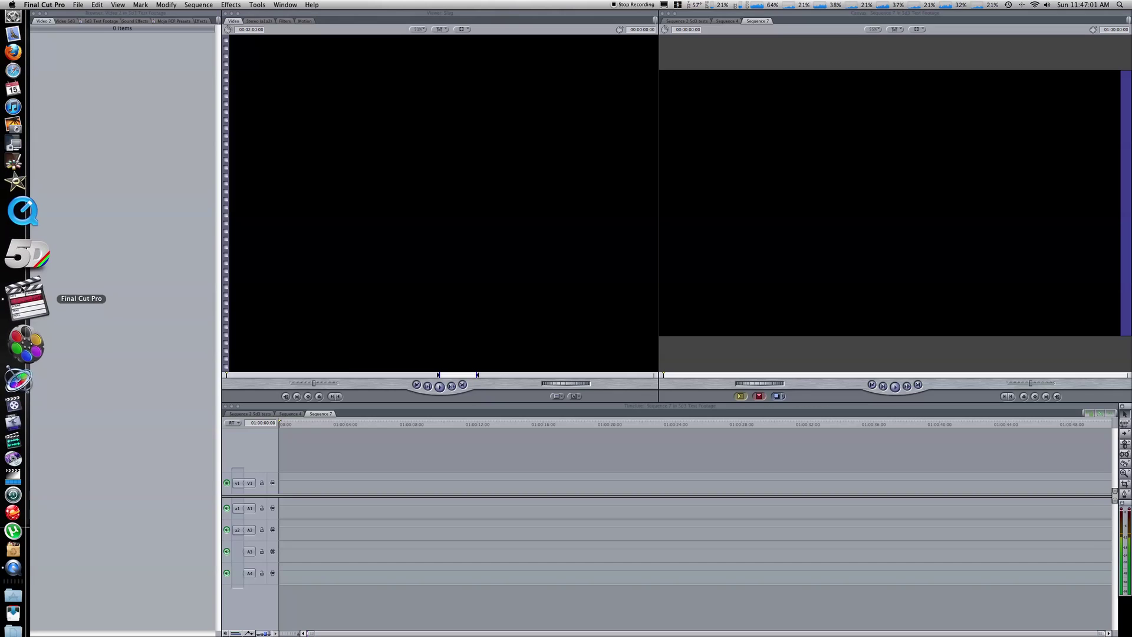
right_click(91, 75)
mouse_move(118, 74)
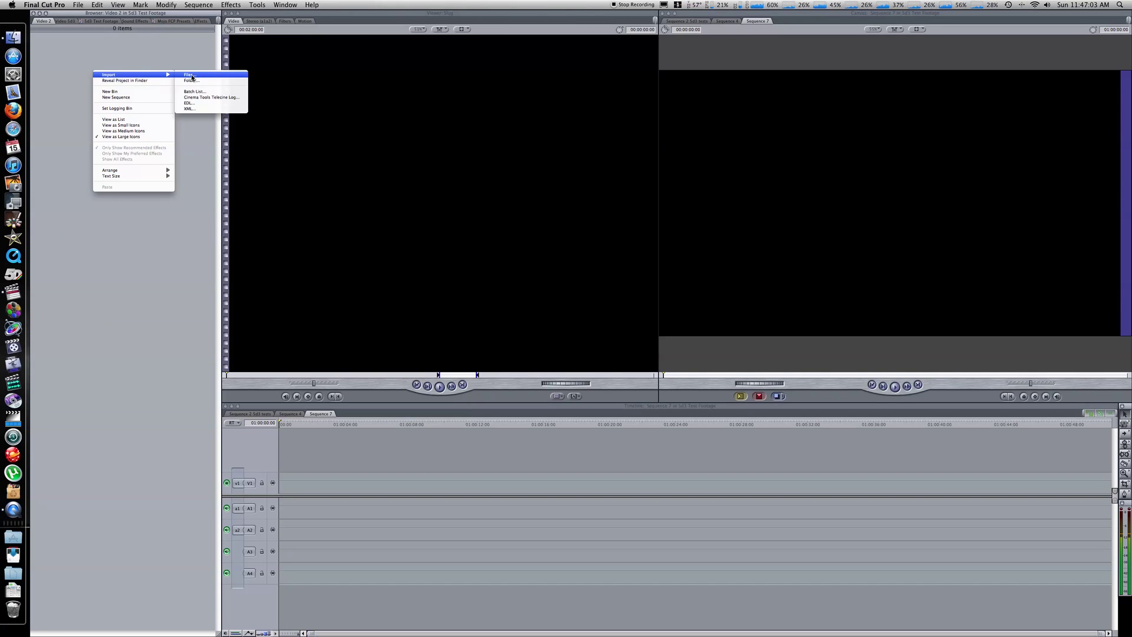
click(195, 75)
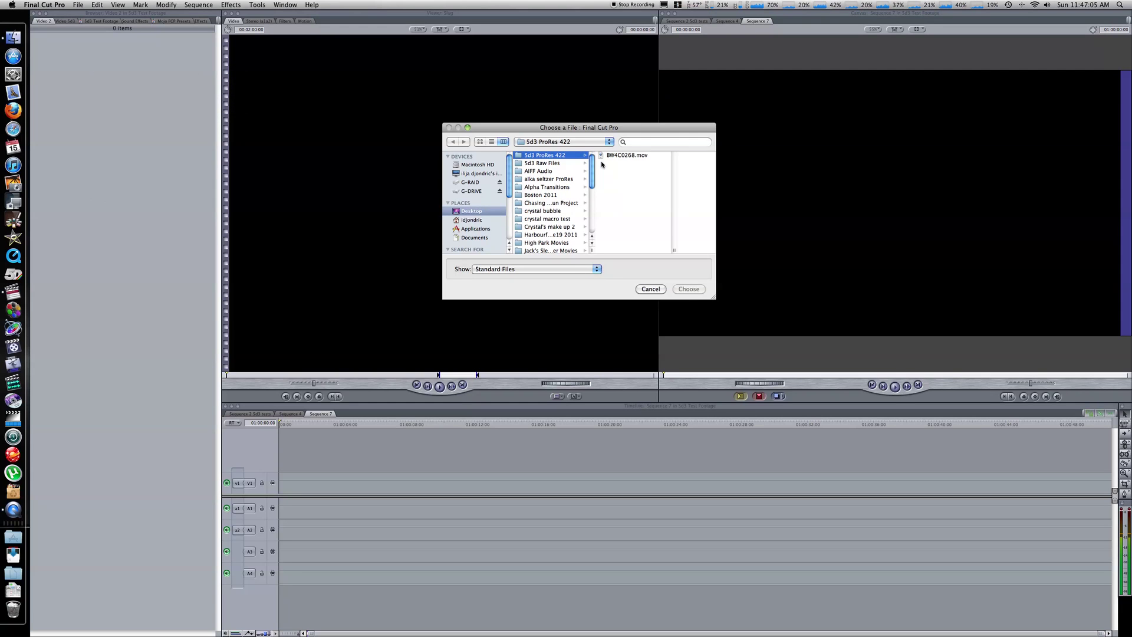
click(635, 157)
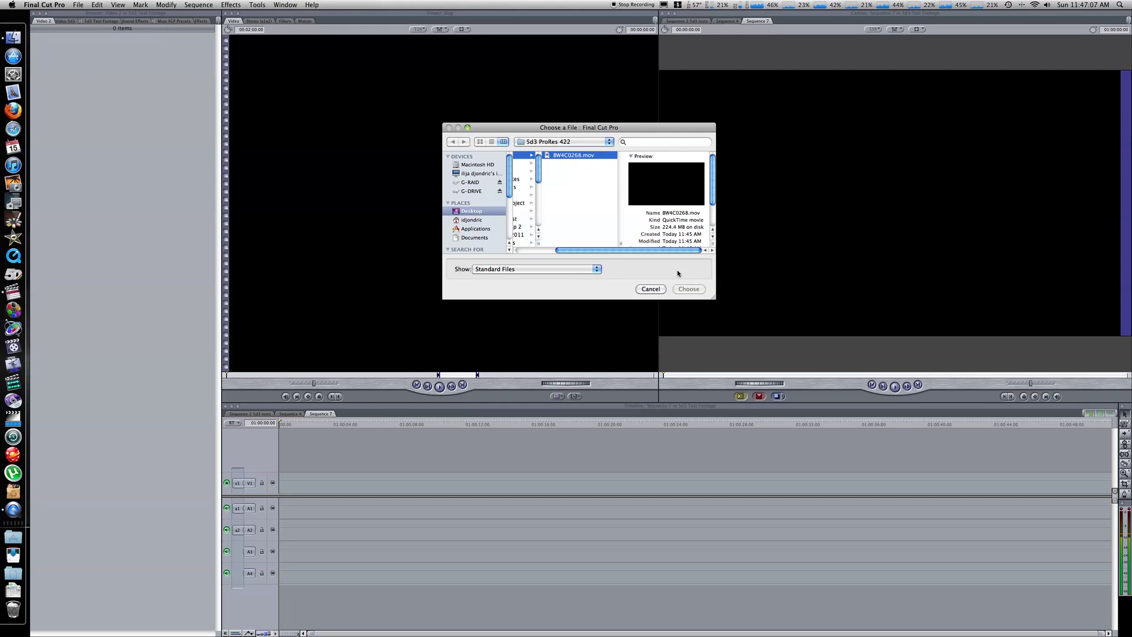
click(688, 289)
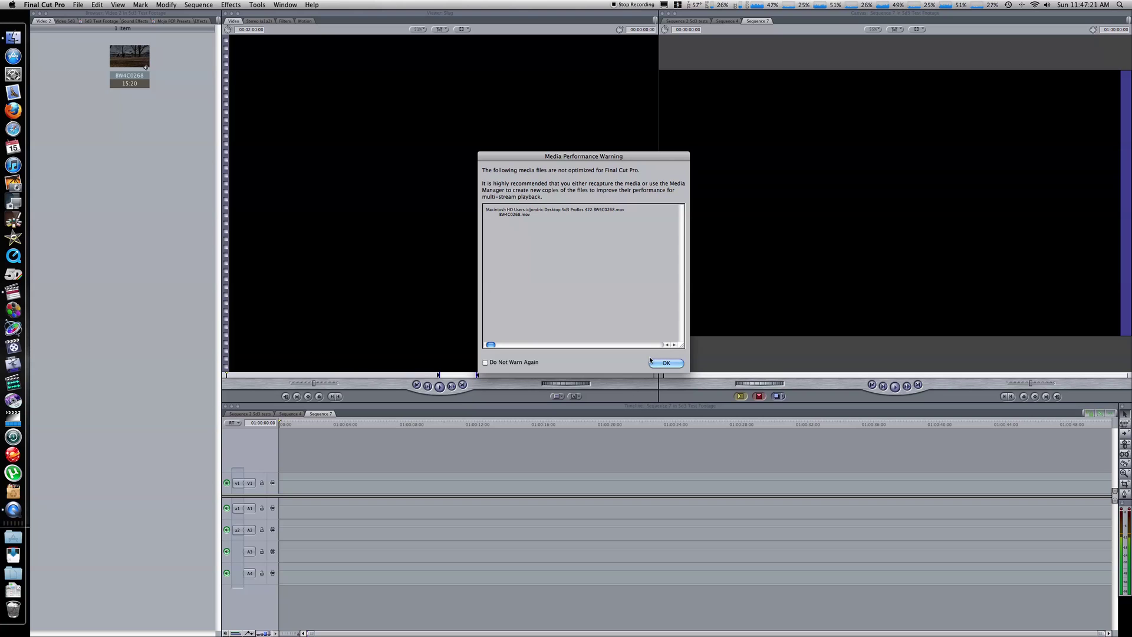
Preview BW4C0268, mark a 01:09 In/Out section and edit it into the sequence.
click(663, 363)
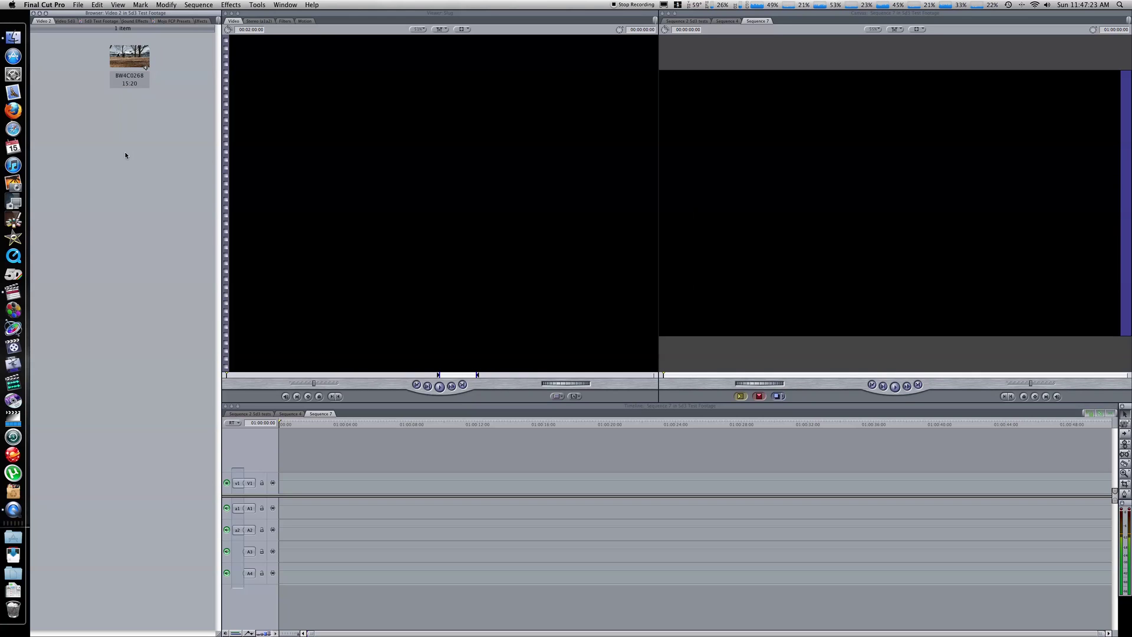
double_click(121, 57)
key(space)
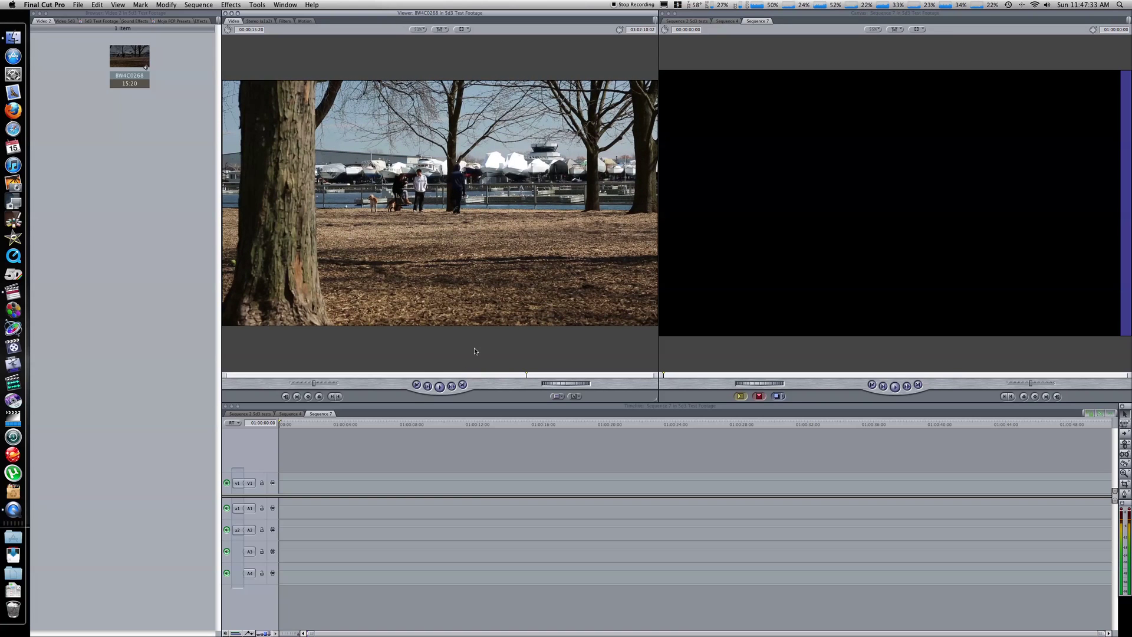
key(i)
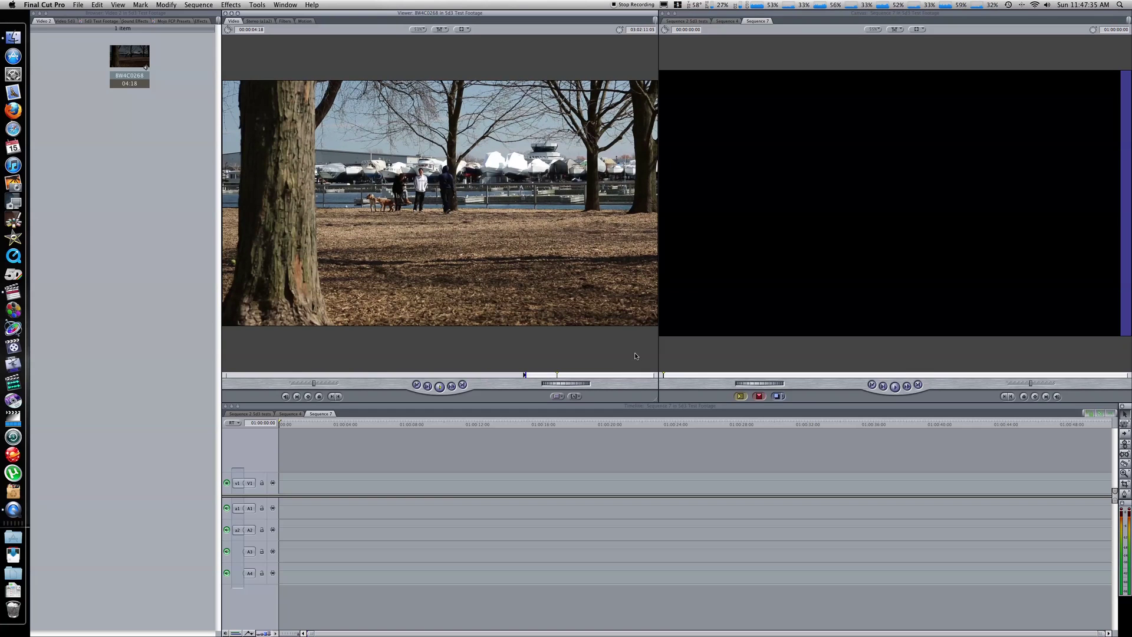
key(o)
drag(609, 341, 896, 236)
Play the sequence from near its start with the system volume lowered.
click(286, 424)
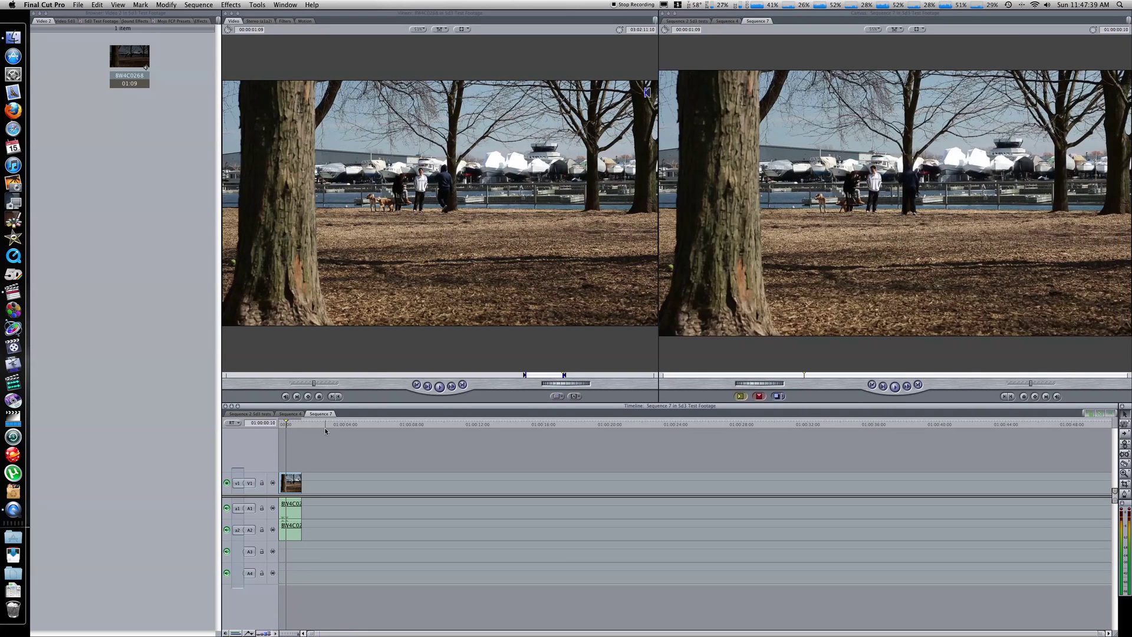
key(XF86AudioLowerVolume)
key(XF86AudioLowerVolume)
key(space)
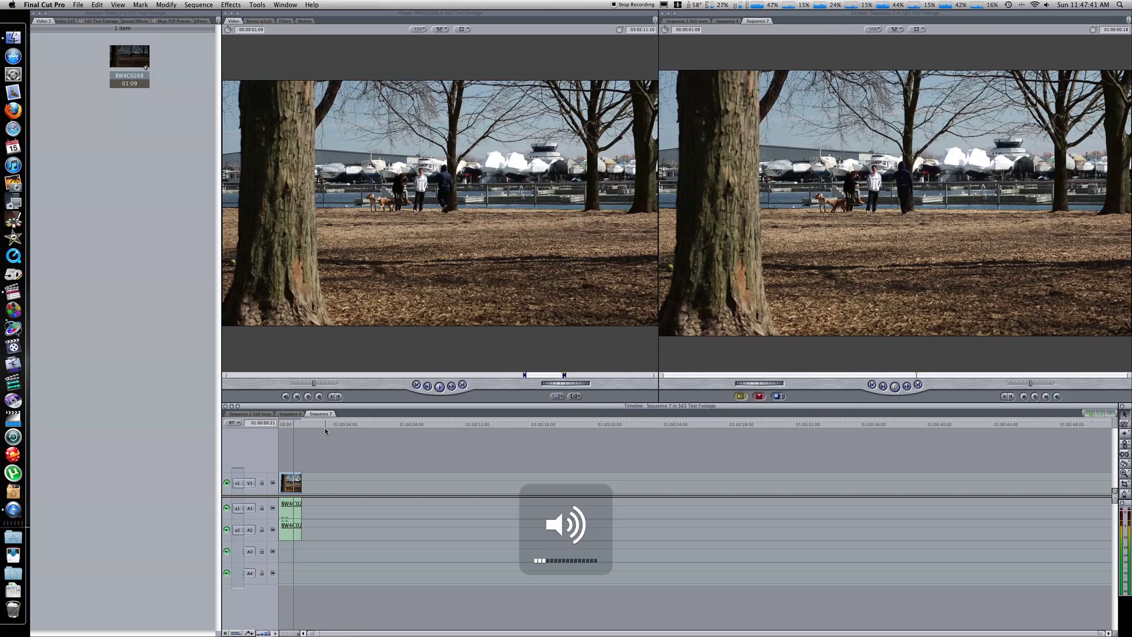